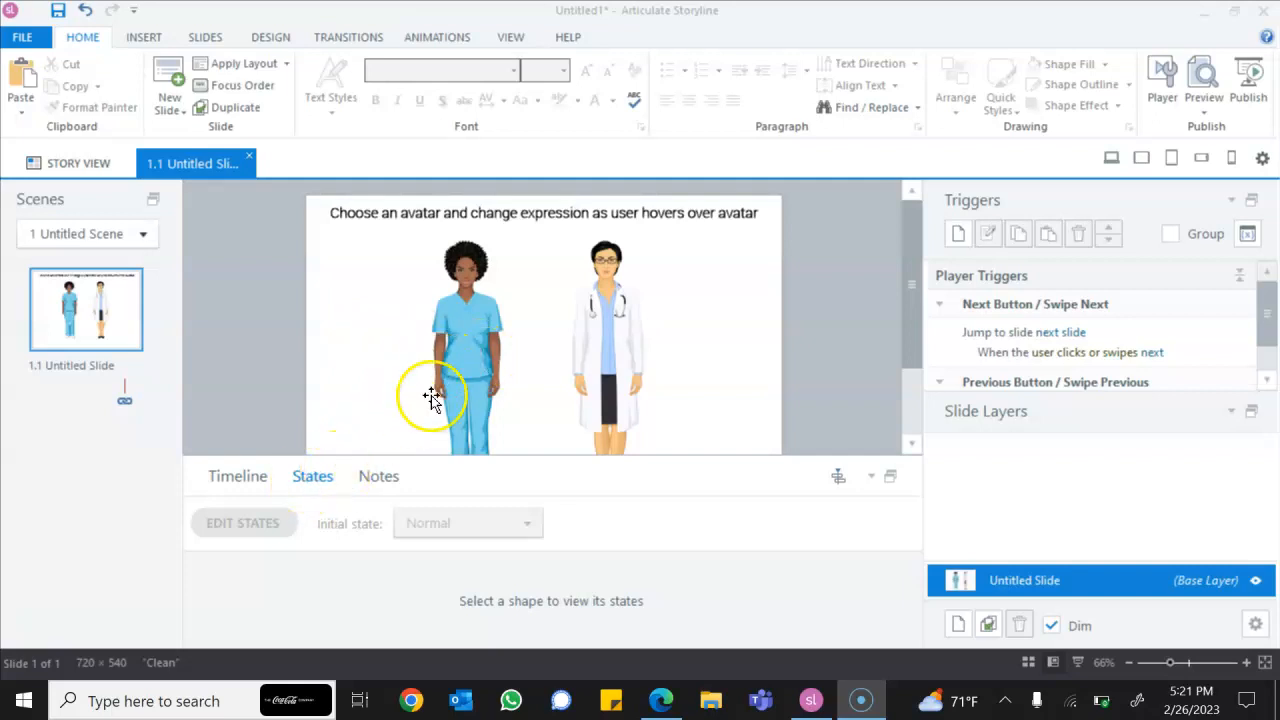
Step: Add a new state named "Select me!" to the character in blue scrubs
click(466, 362)
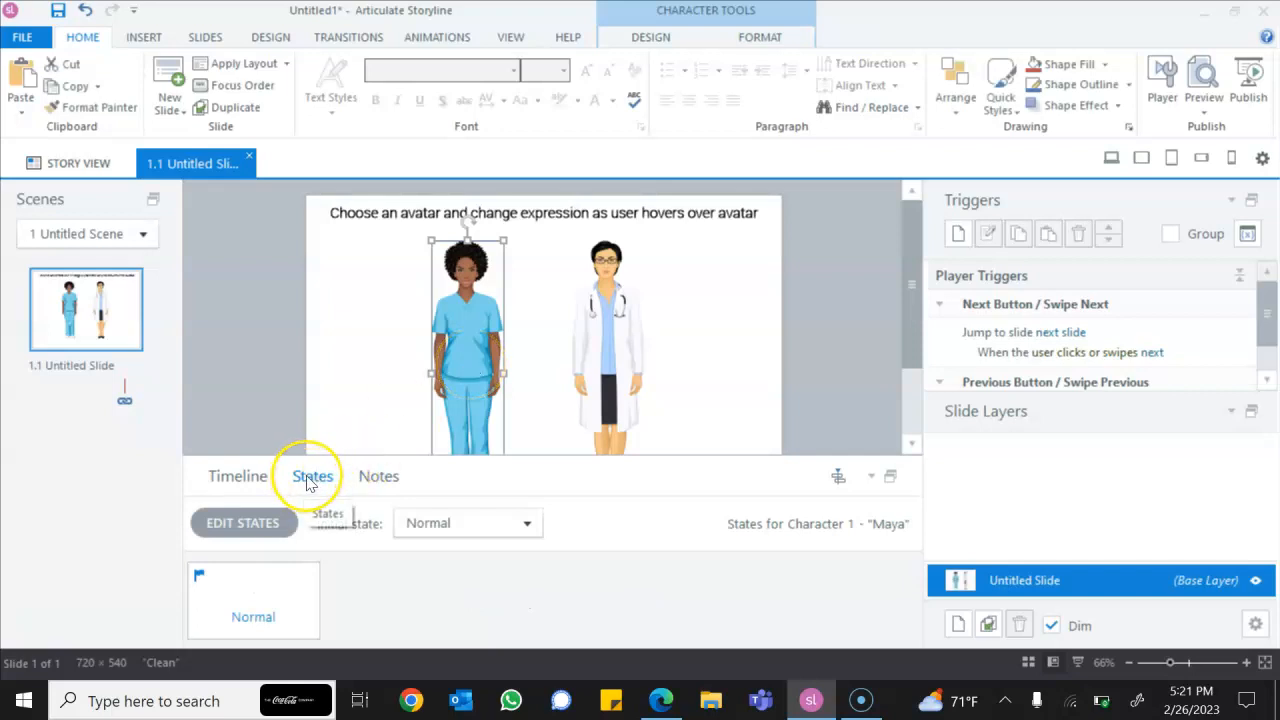
click(240, 523)
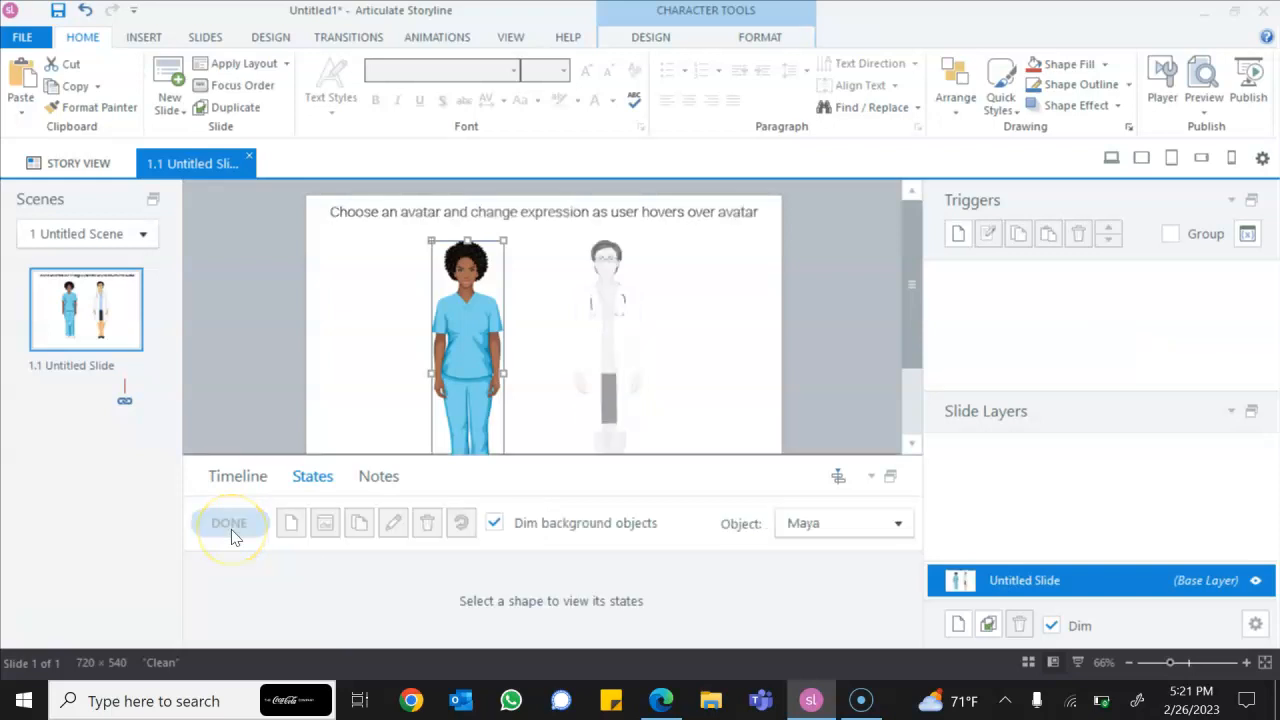
click(291, 523)
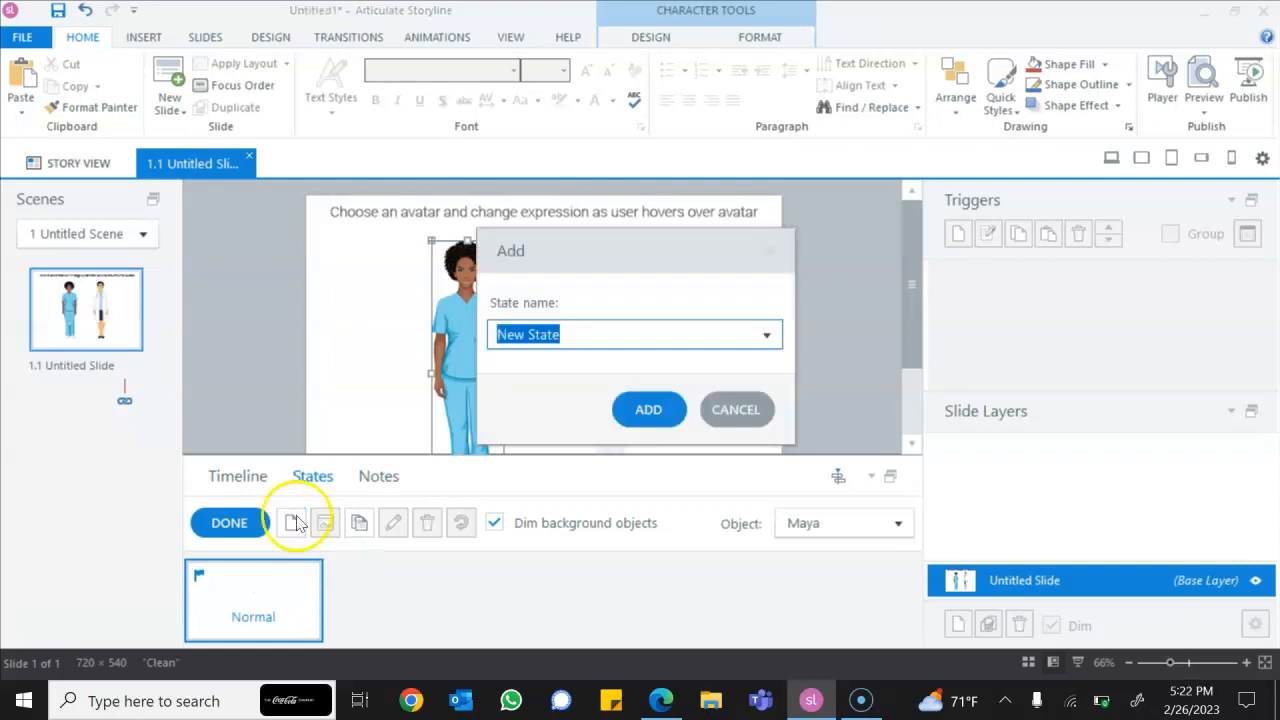
text(Selected)
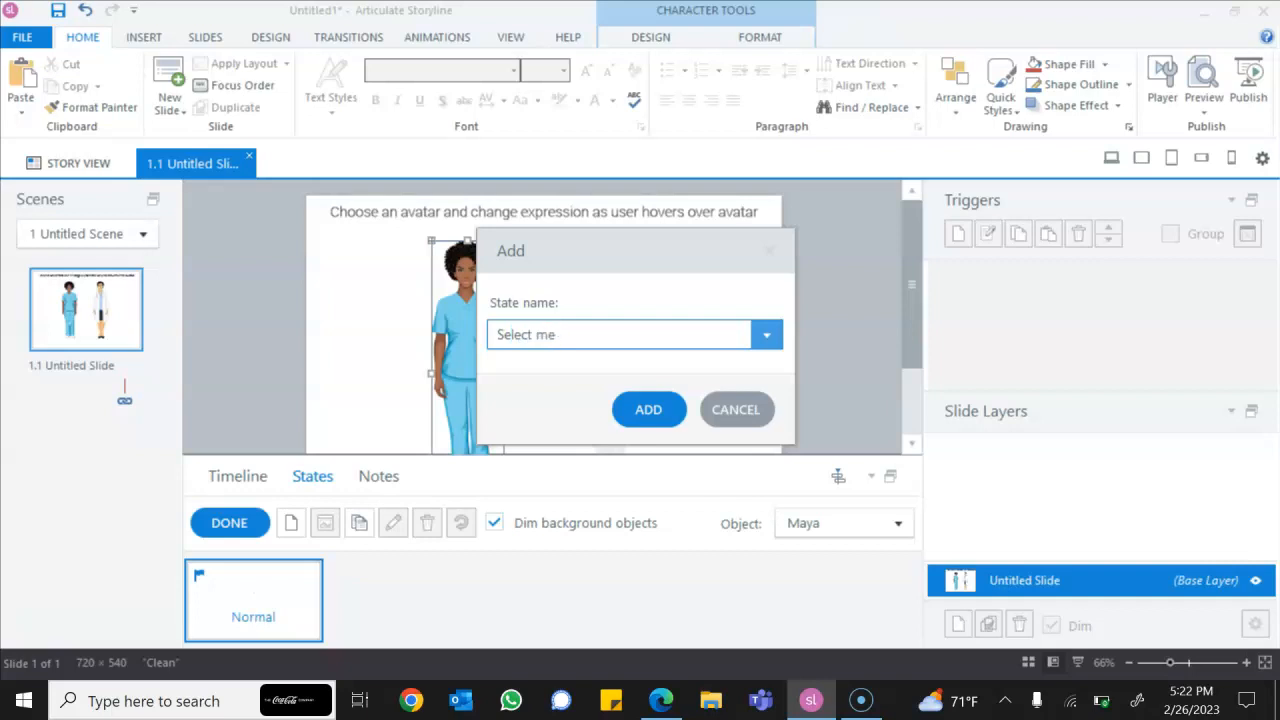
click(650, 411)
click(405, 597)
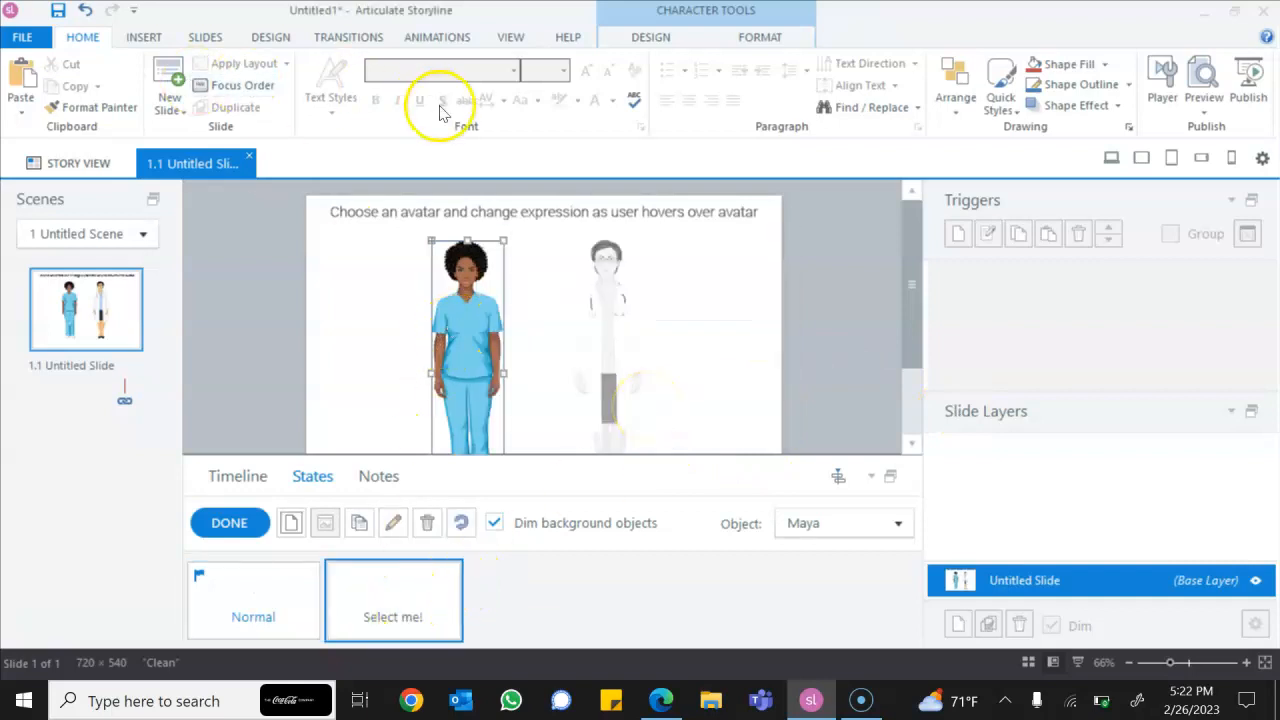
Step: Give the scrubs character's "Select me!" state the Happy expression and the "Arms in the air" pose
click(664, 20)
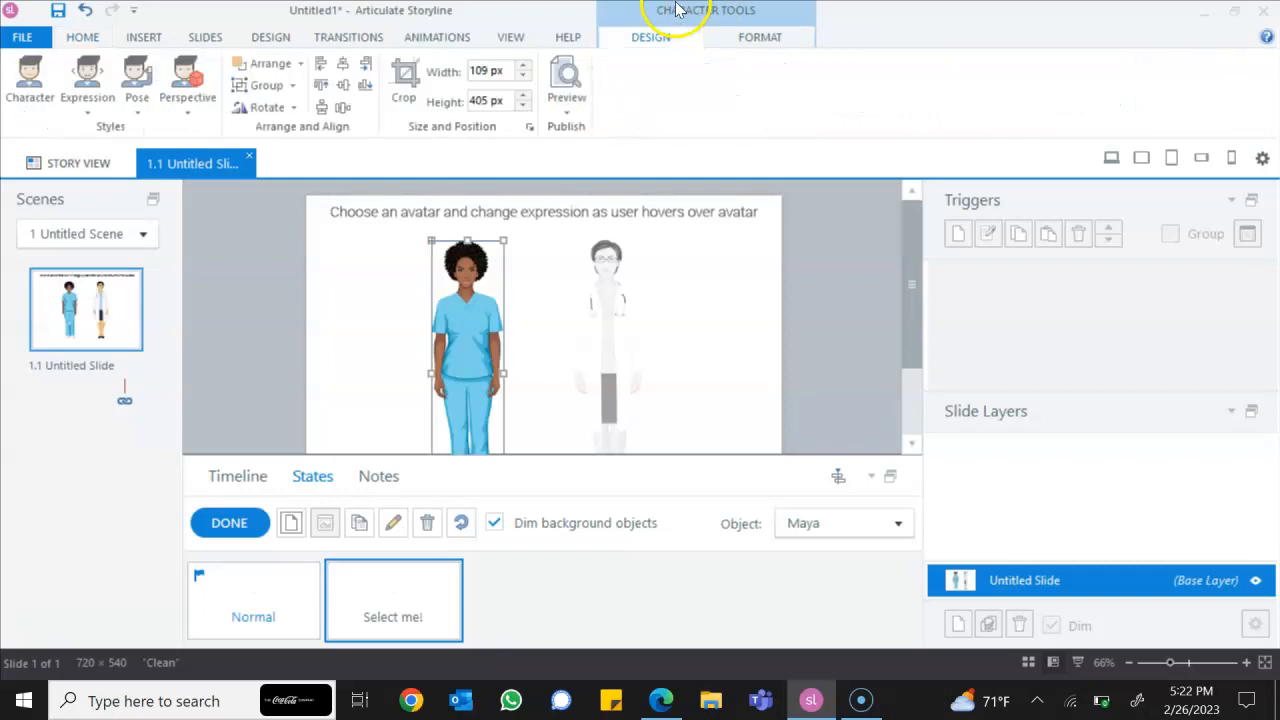
click(98, 84)
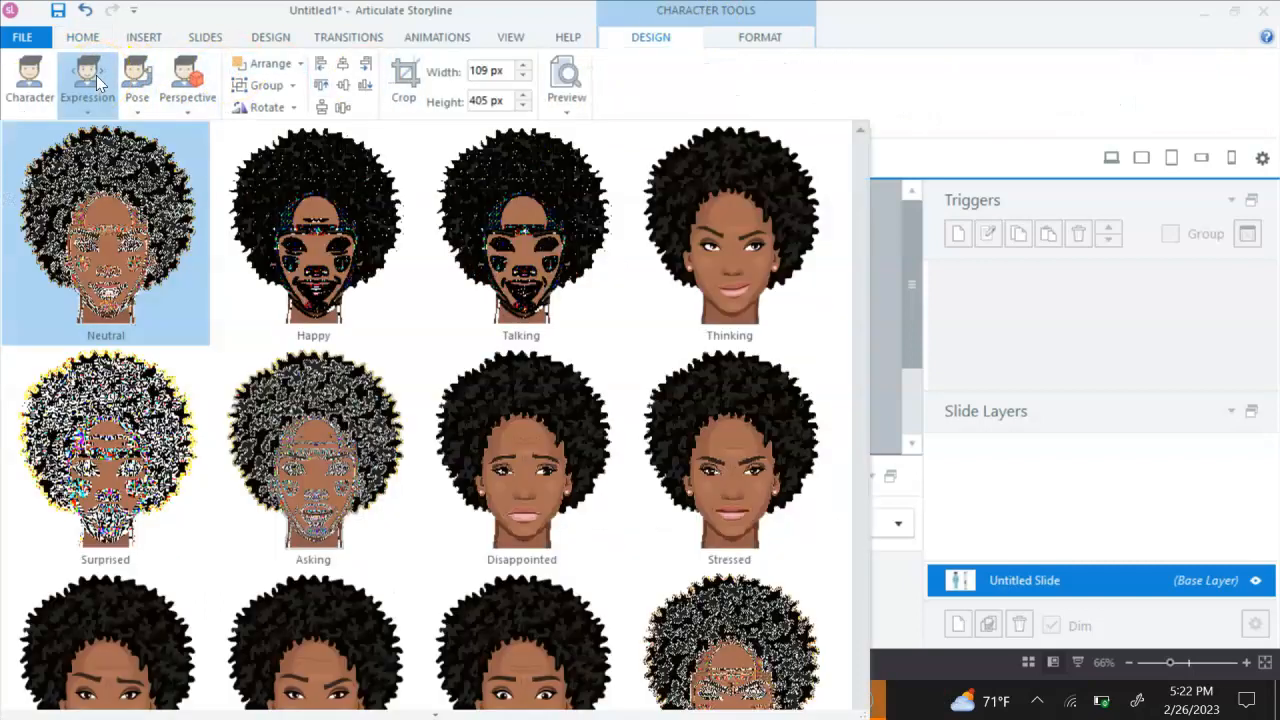
click(303, 249)
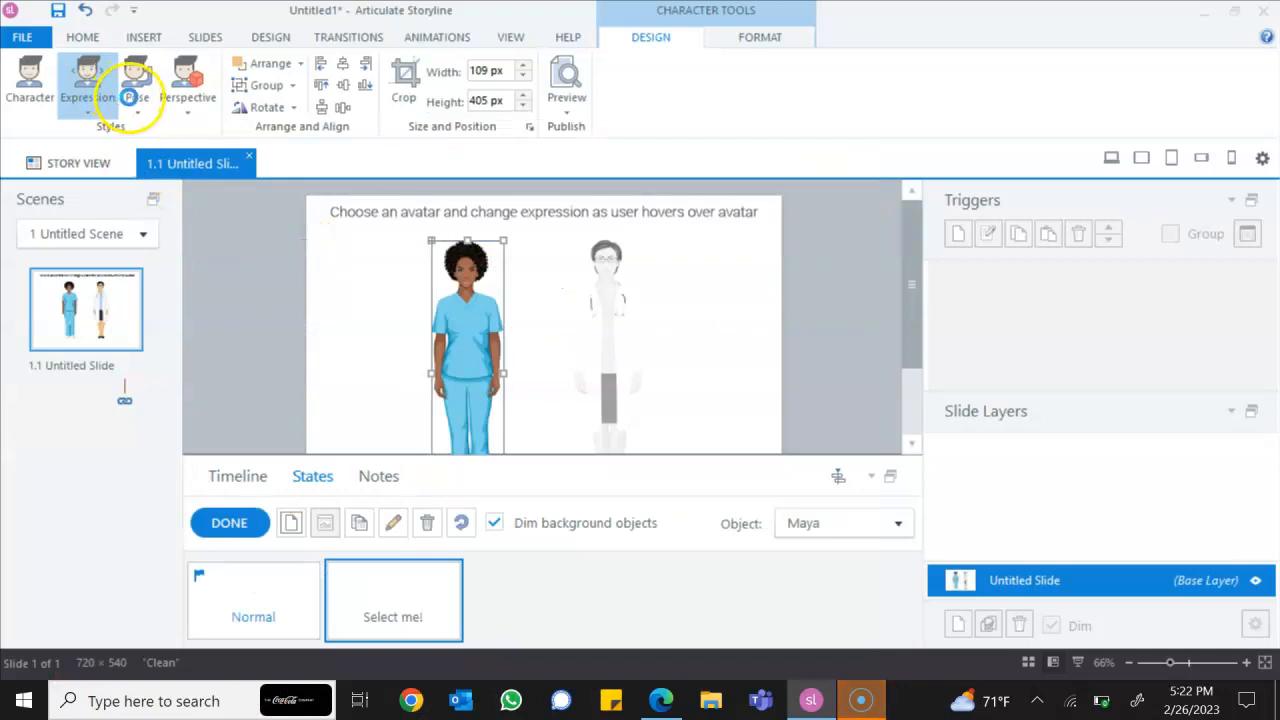
click(136, 95)
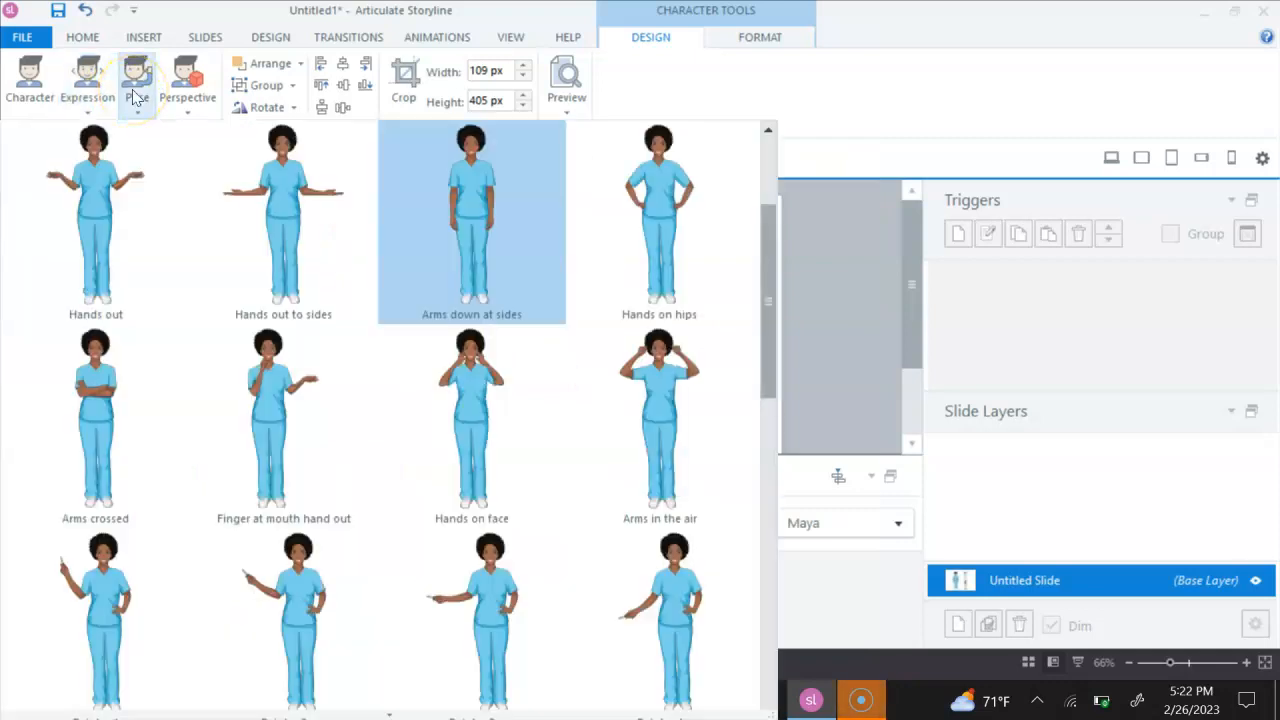
click(665, 406)
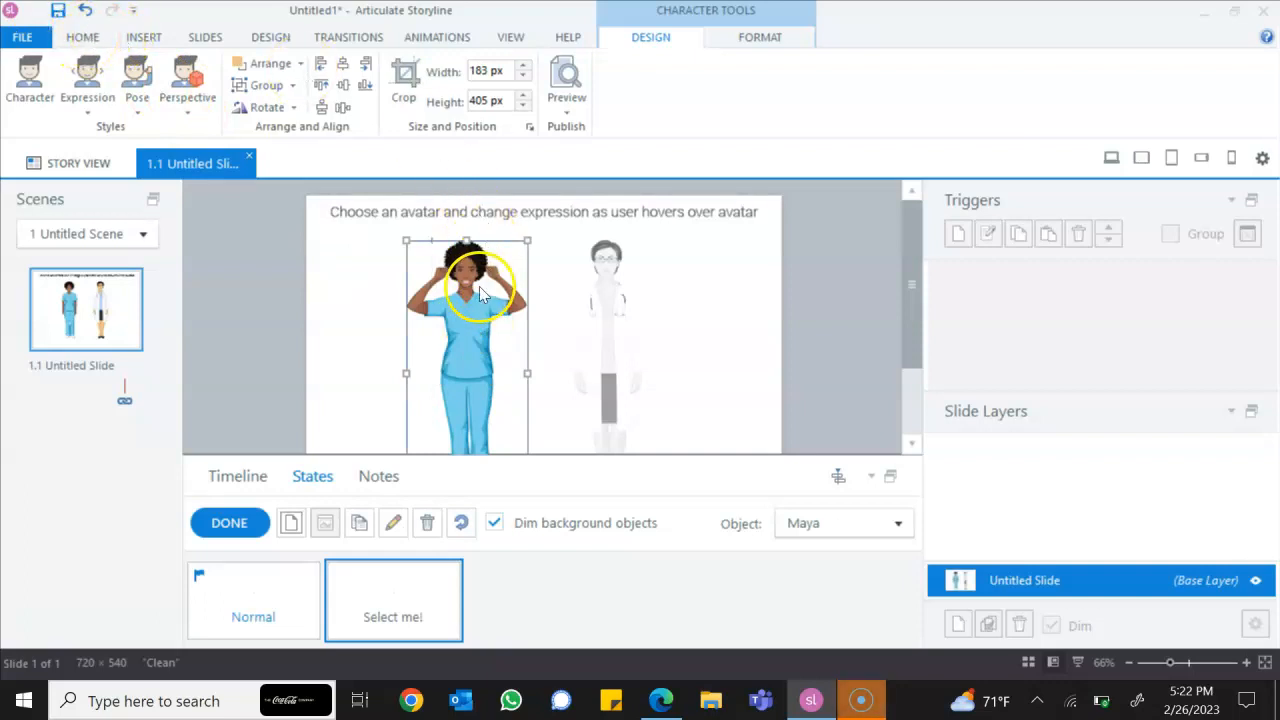
Step: Apply the largest red glow variation to the scrubs character's "Select me!" state and finish editing its states
click(84, 37)
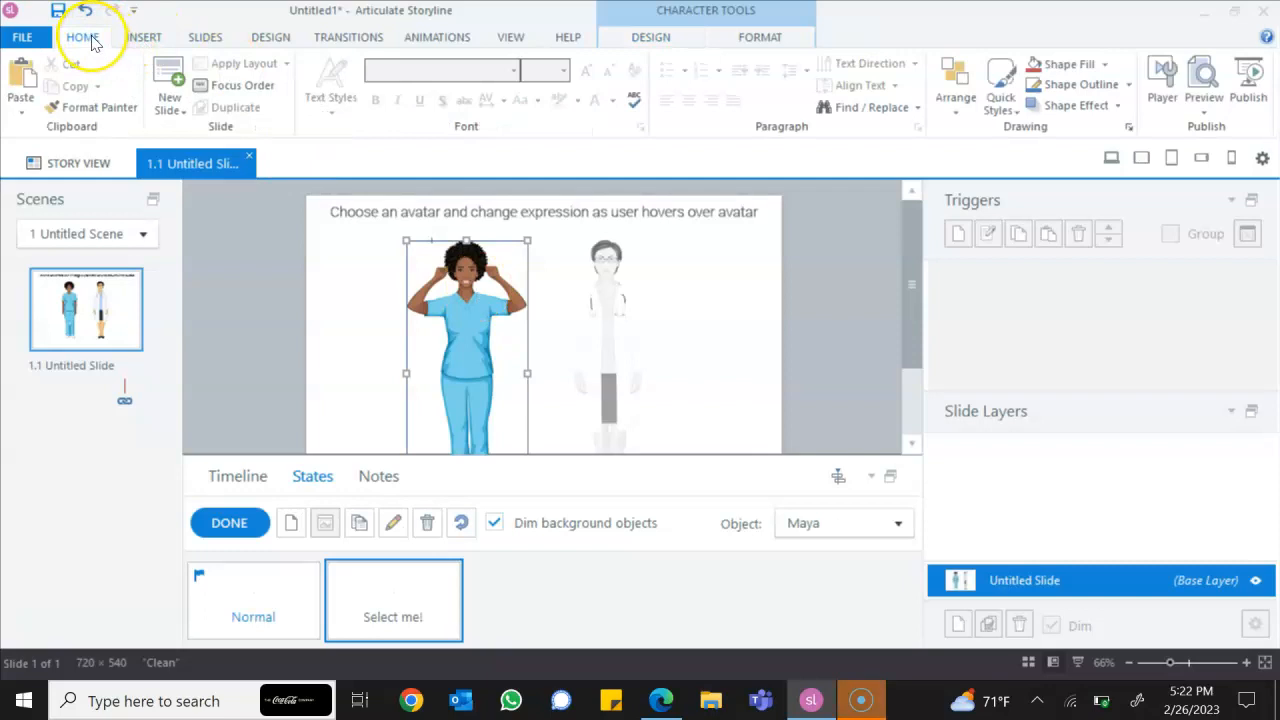
click(1085, 107)
mouse_move(1050, 229)
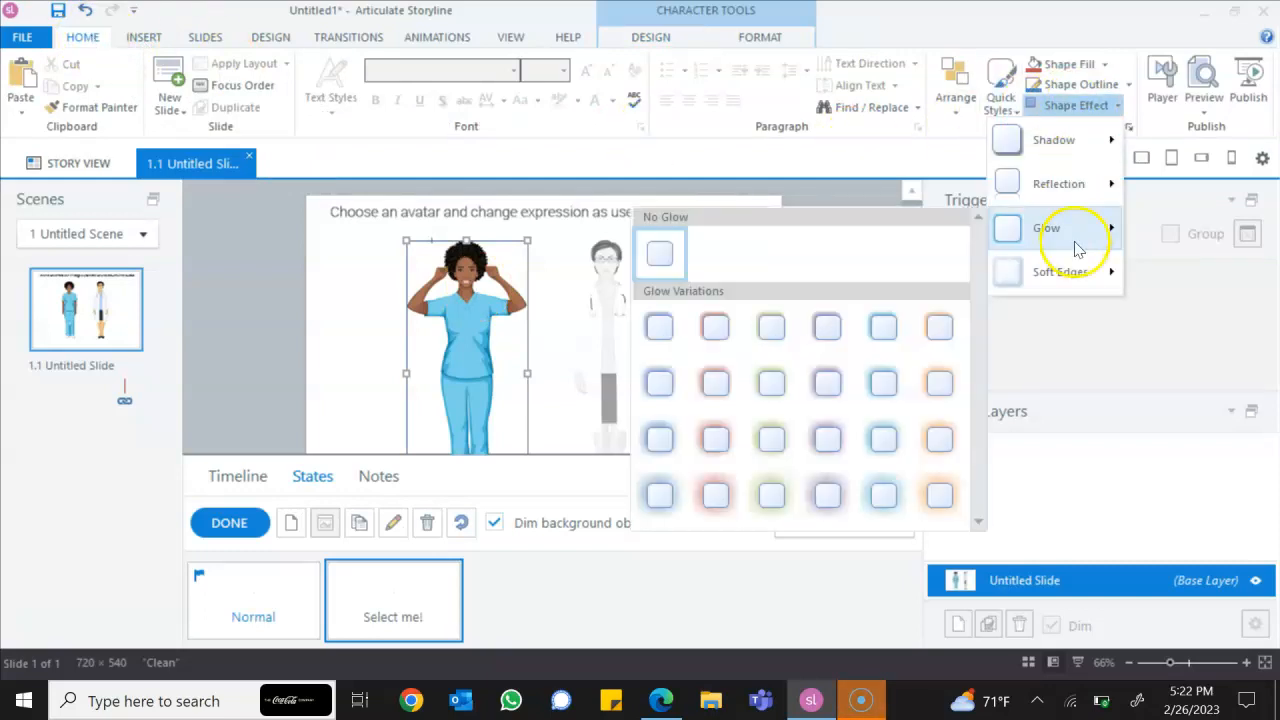
click(715, 494)
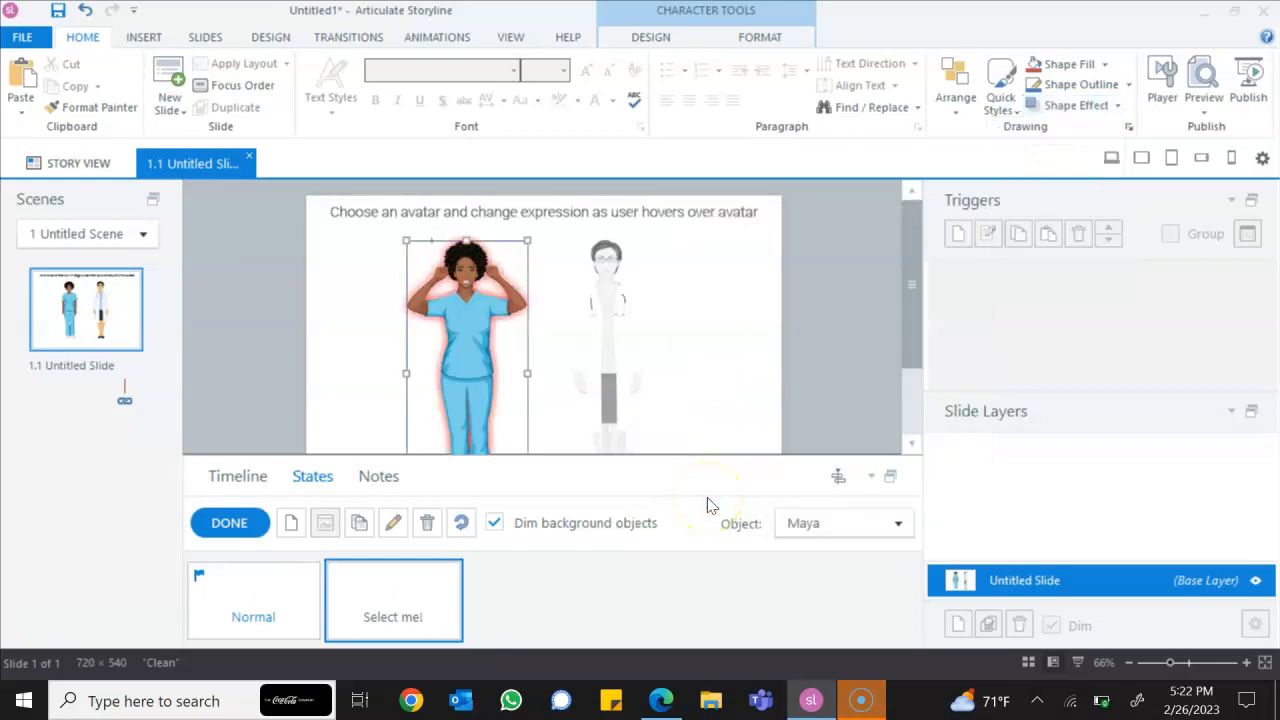
click(230, 523)
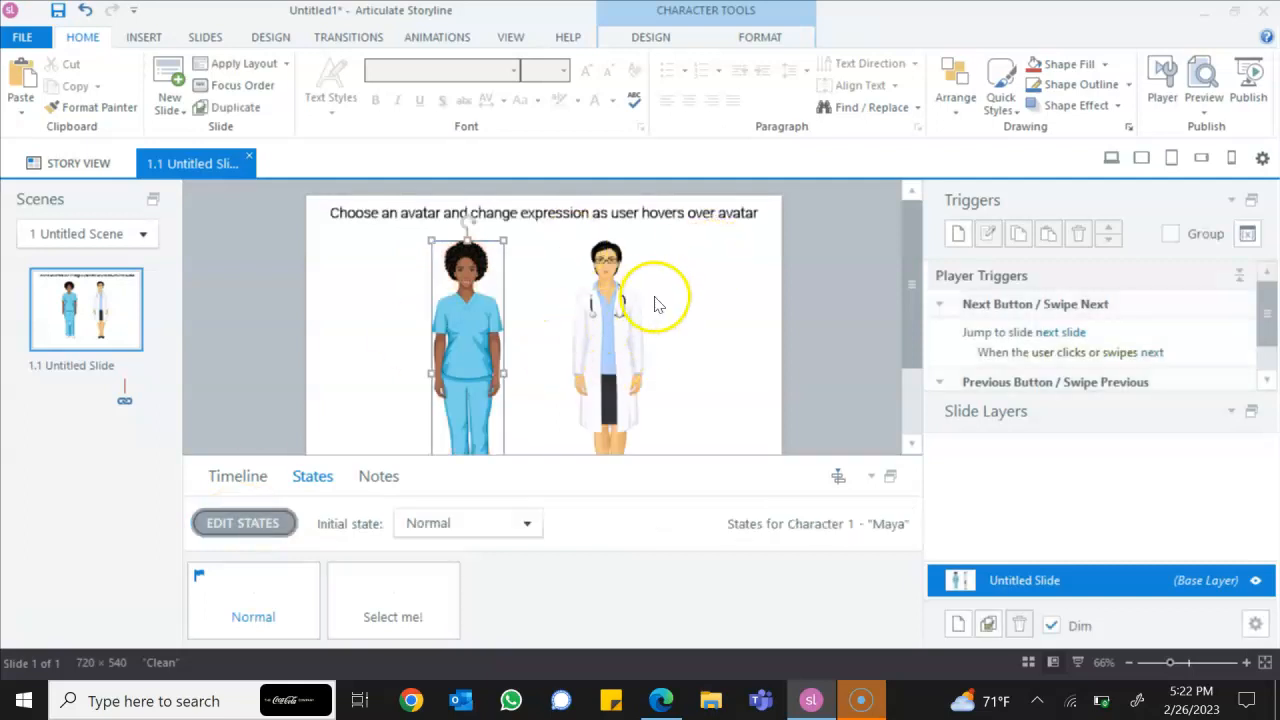
Step: Add a new state named "Select Me!" to the doctor character in the white coat
click(620, 334)
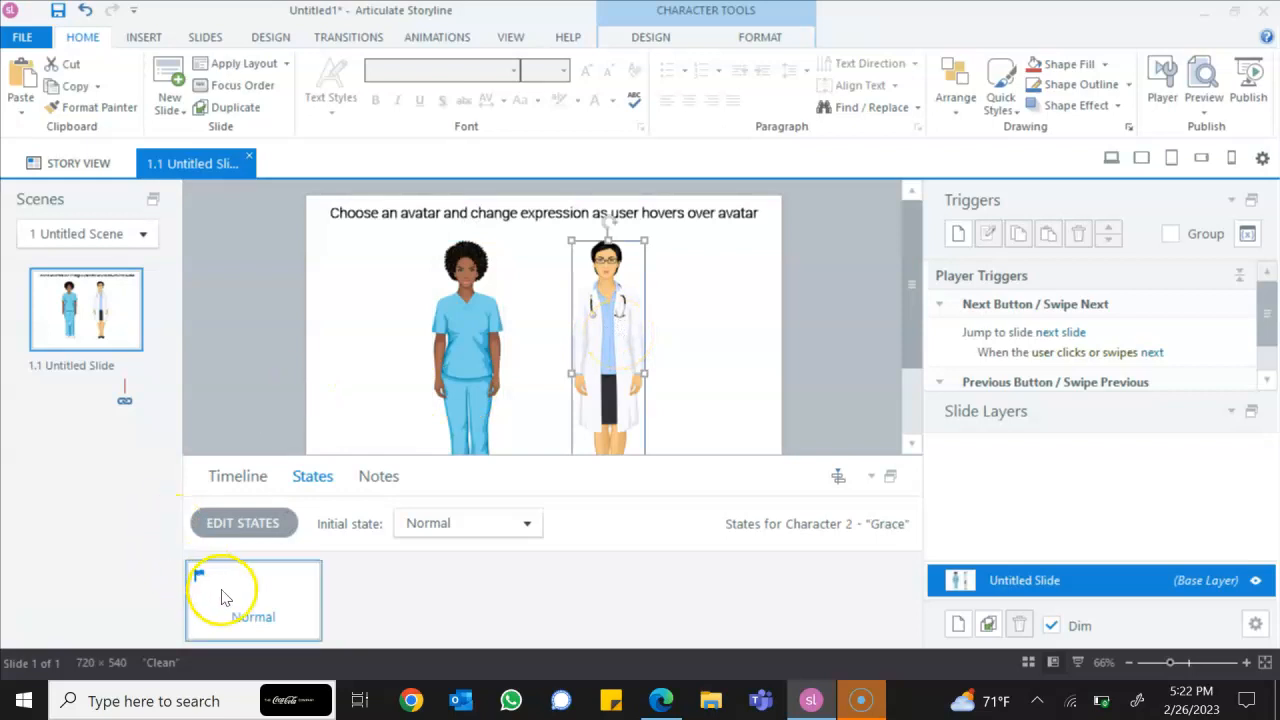
click(258, 525)
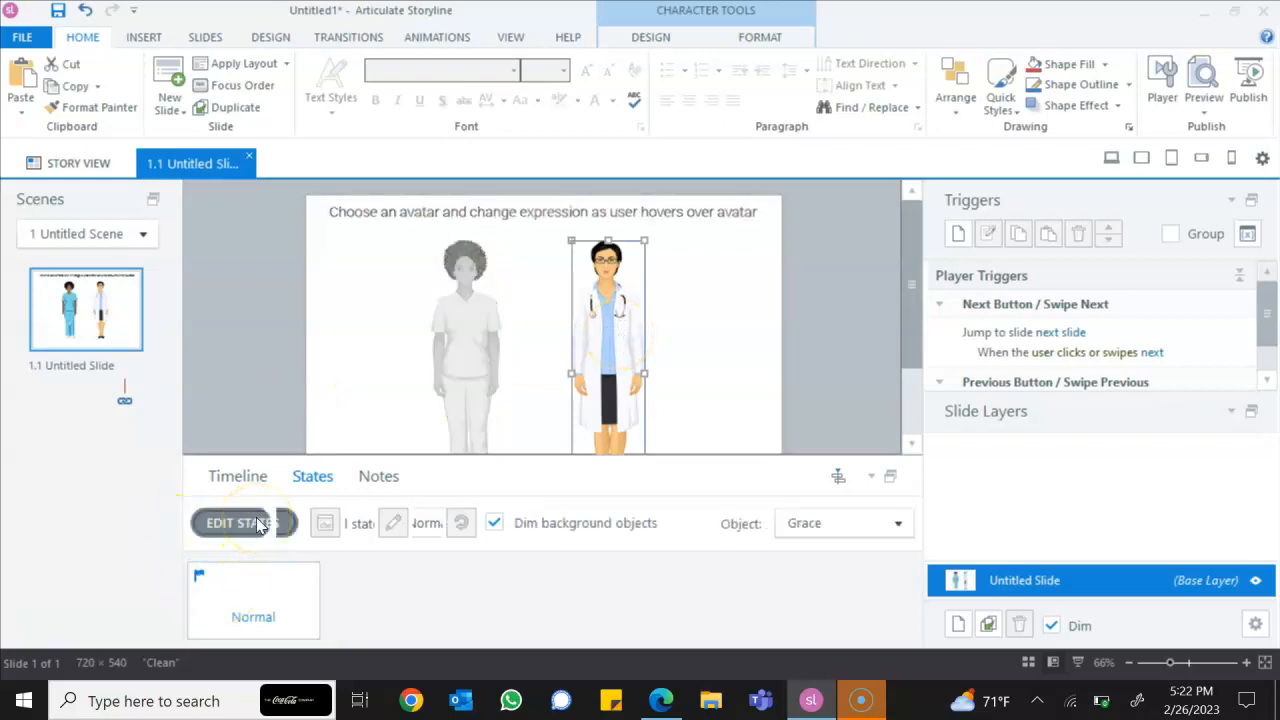
click(294, 524)
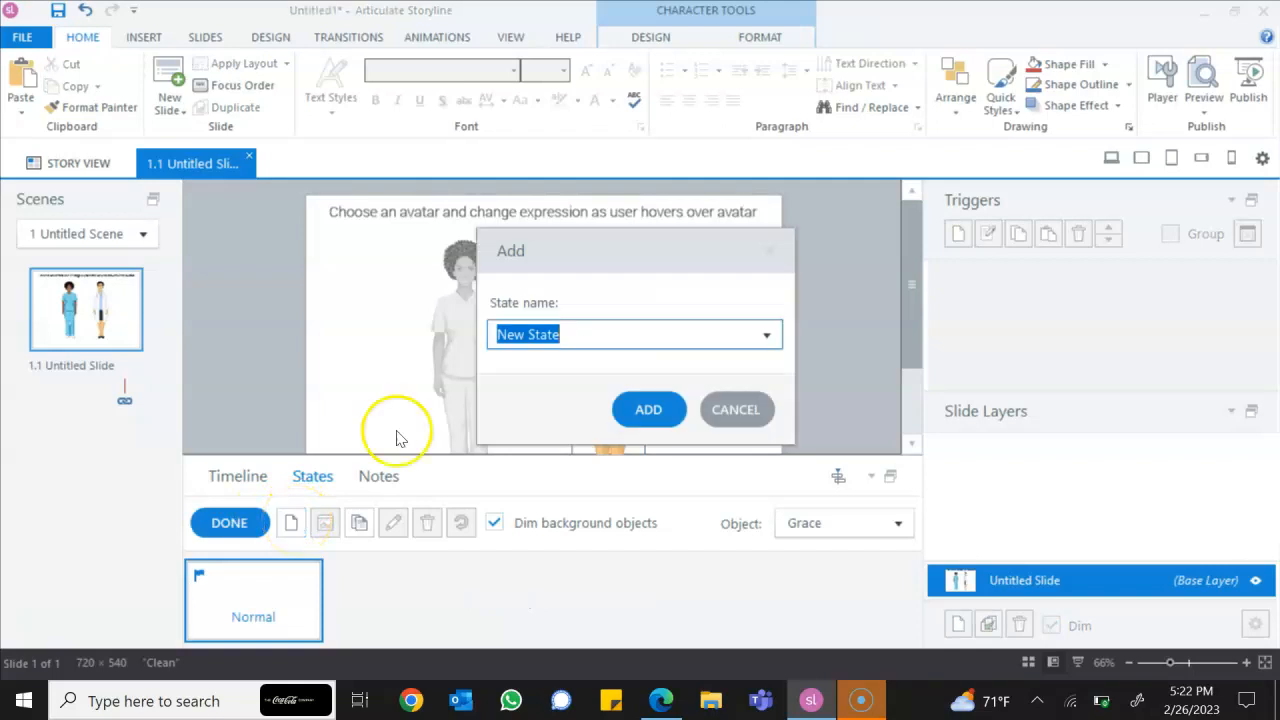
text(Select Me)
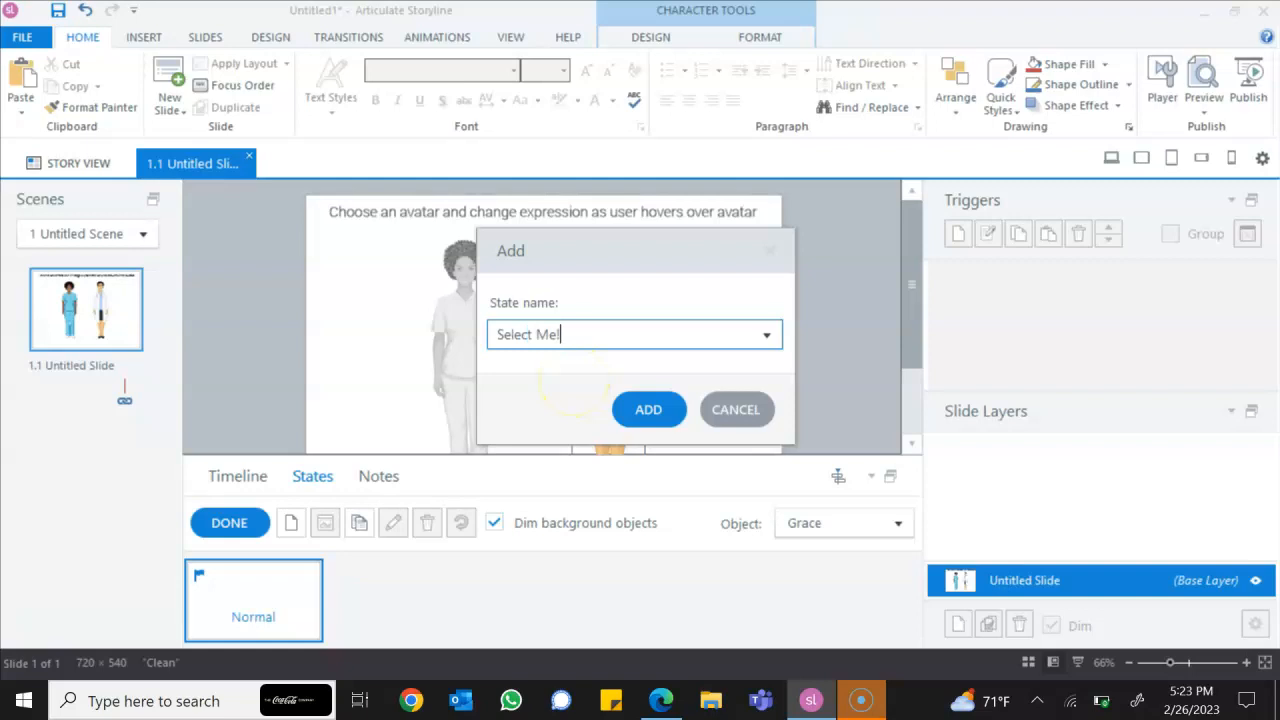
click(648, 409)
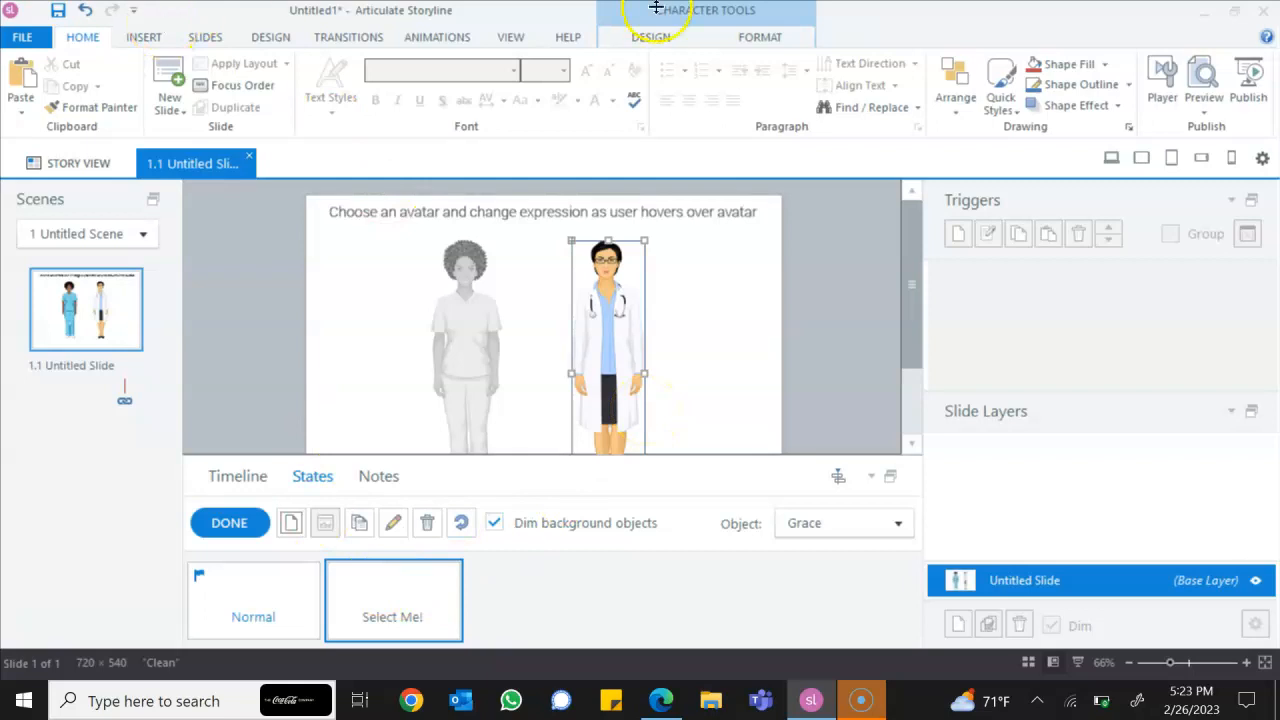
click(860, 700)
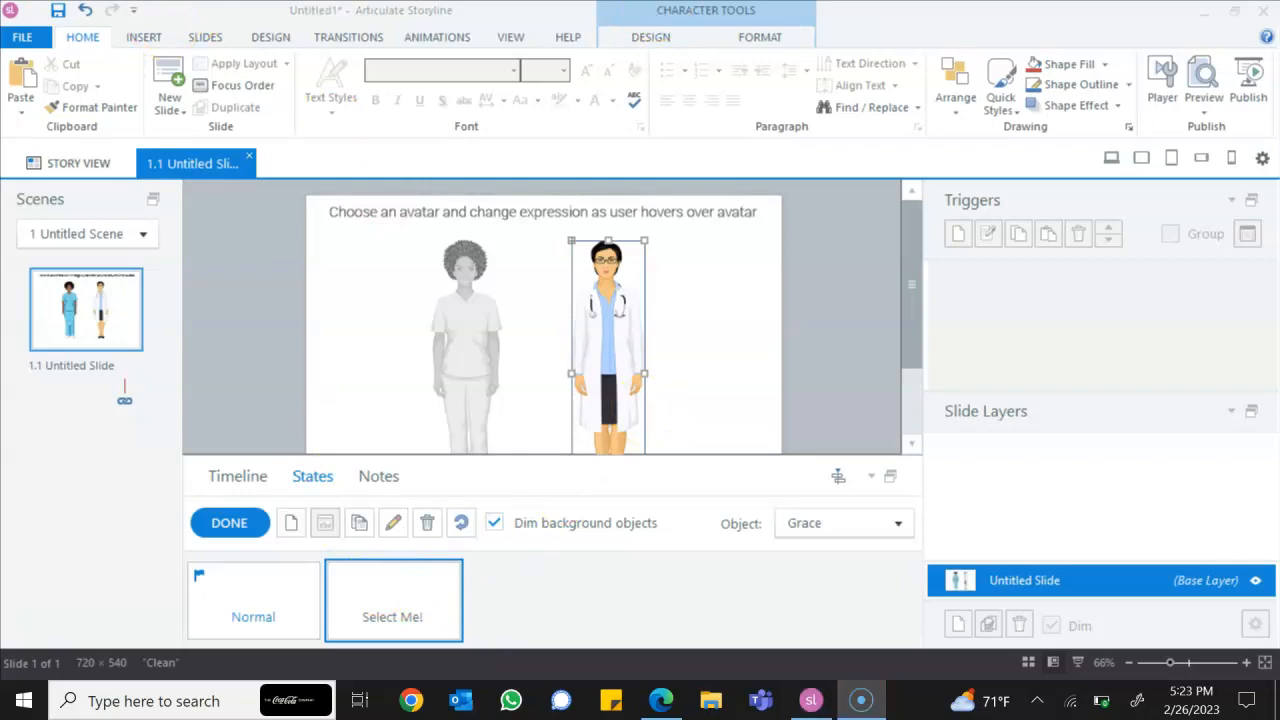
Step: Give the doctor's "Select Me!" state the Happy expression and the "Thumbs up" pose
click(650, 37)
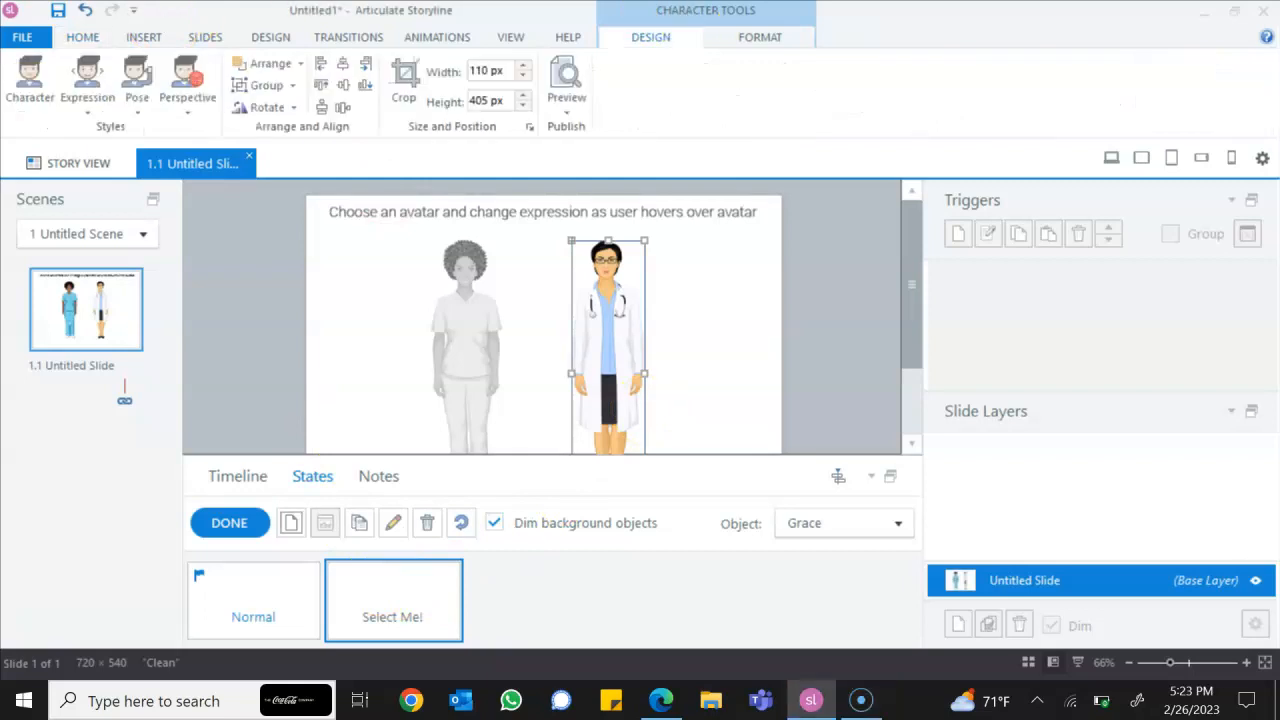
click(88, 88)
click(355, 205)
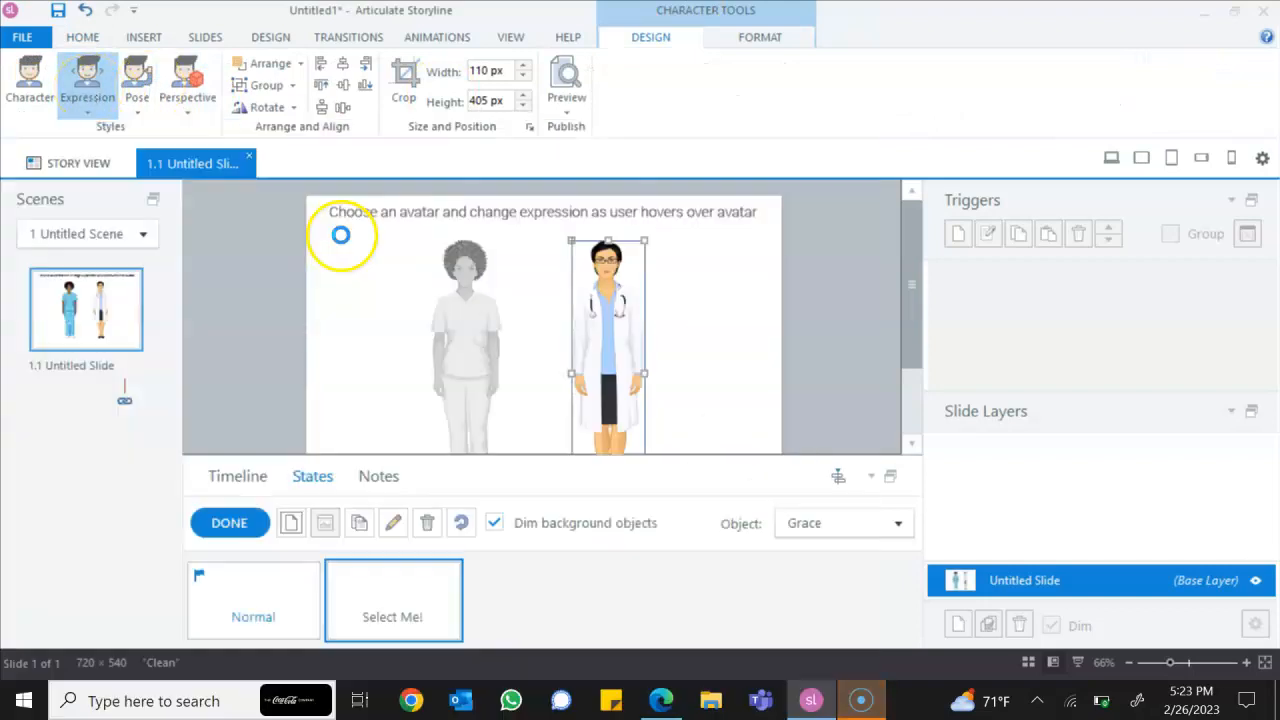
click(140, 100)
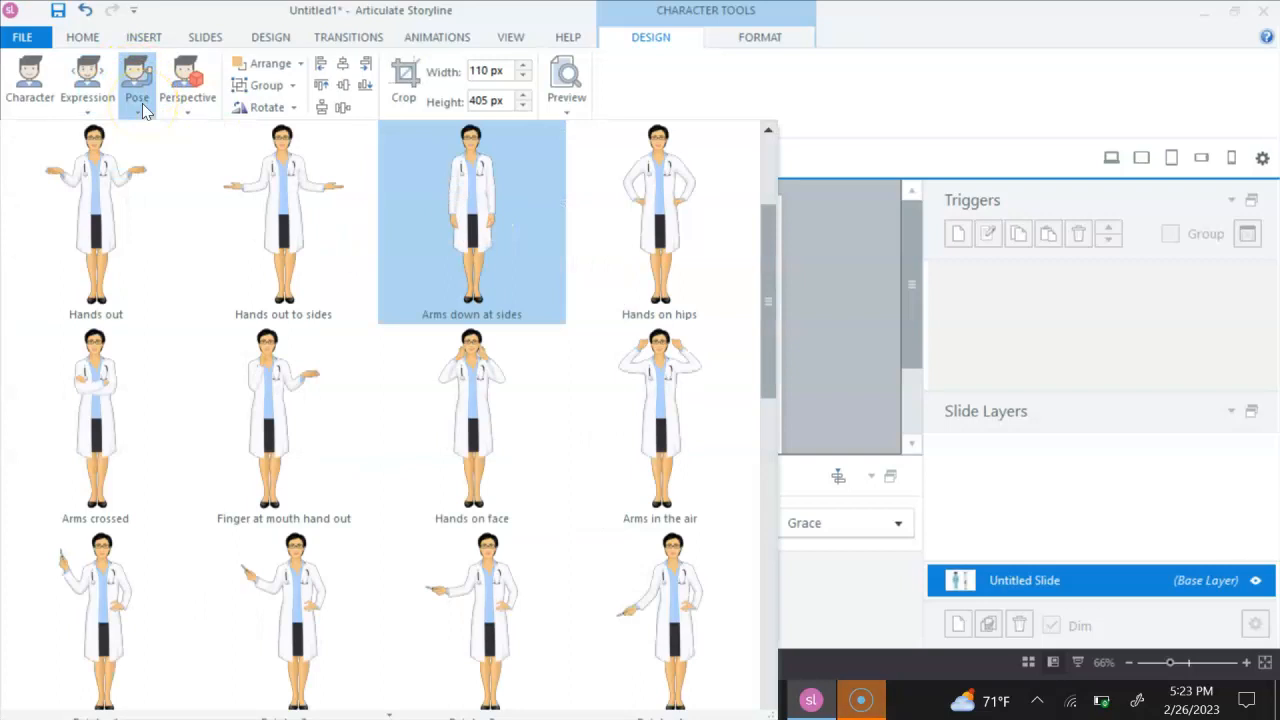
click(142, 103)
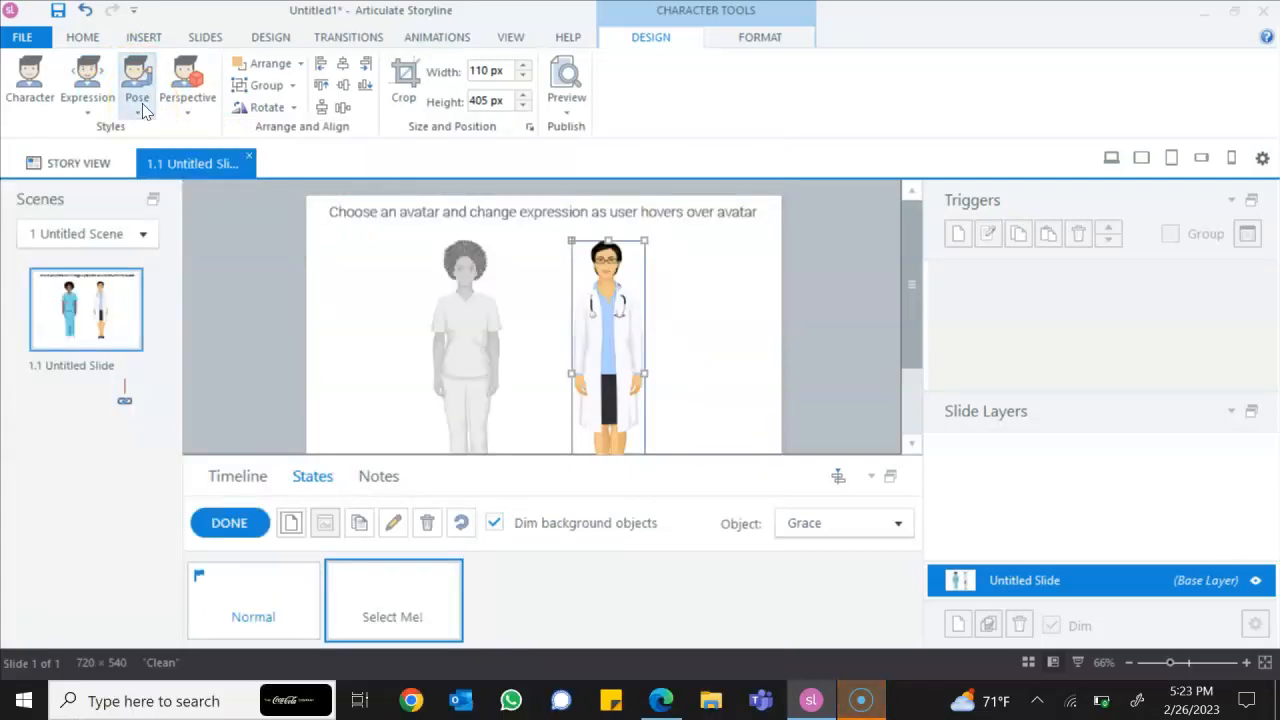
click(140, 104)
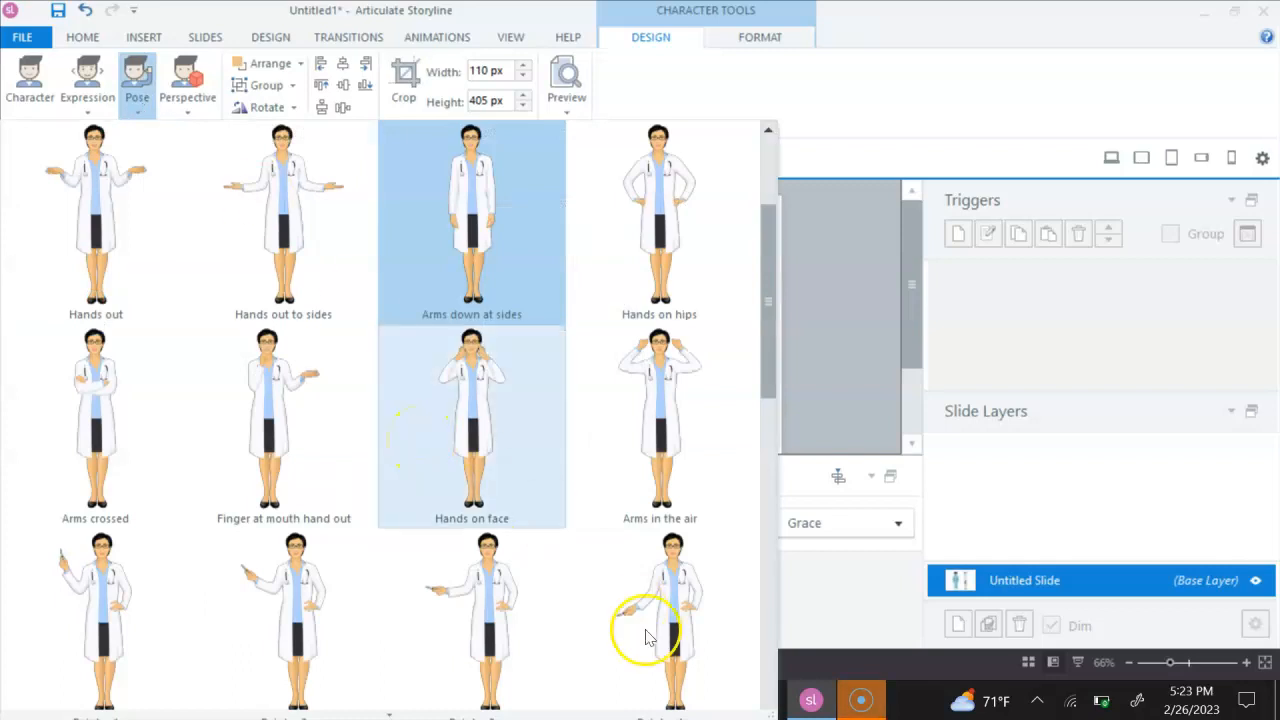
scroll(449, 663, down, 3)
scroll(449, 660, down, 2)
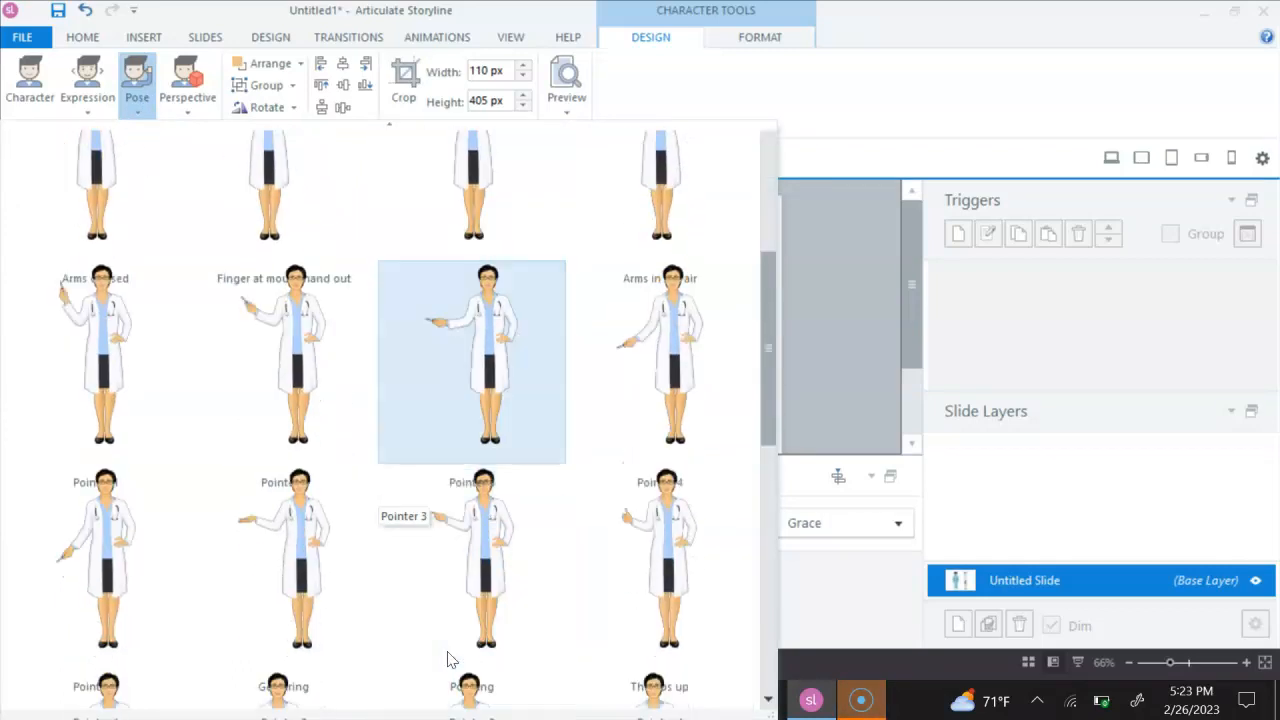
scroll(449, 660, down, 1)
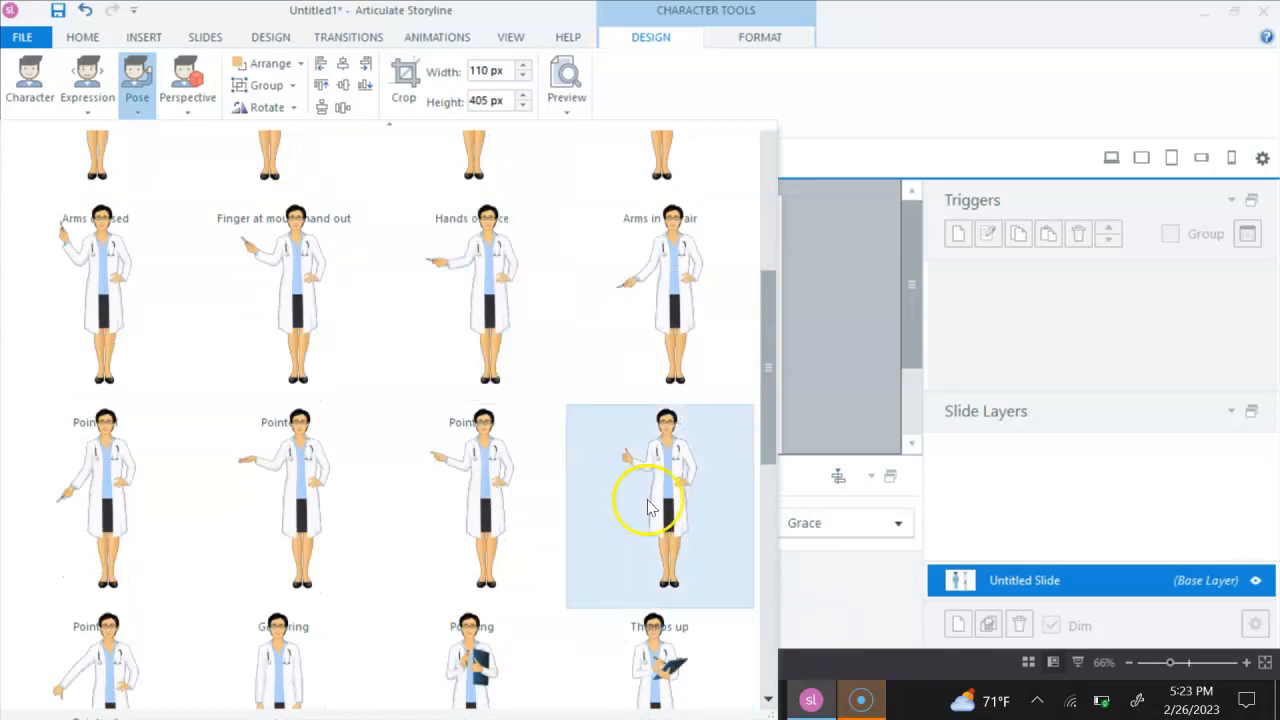
click(650, 500)
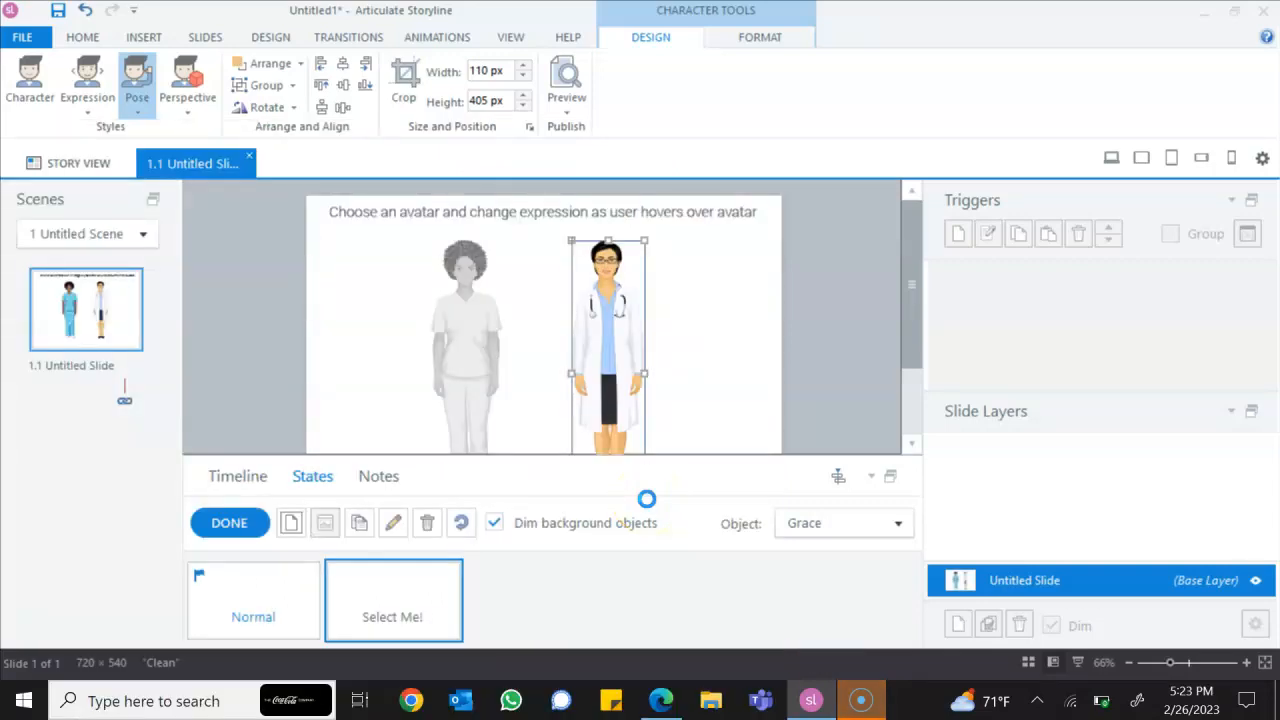
Step: Apply the largest red glow variation to the doctor's "Select Me!" state
click(84, 40)
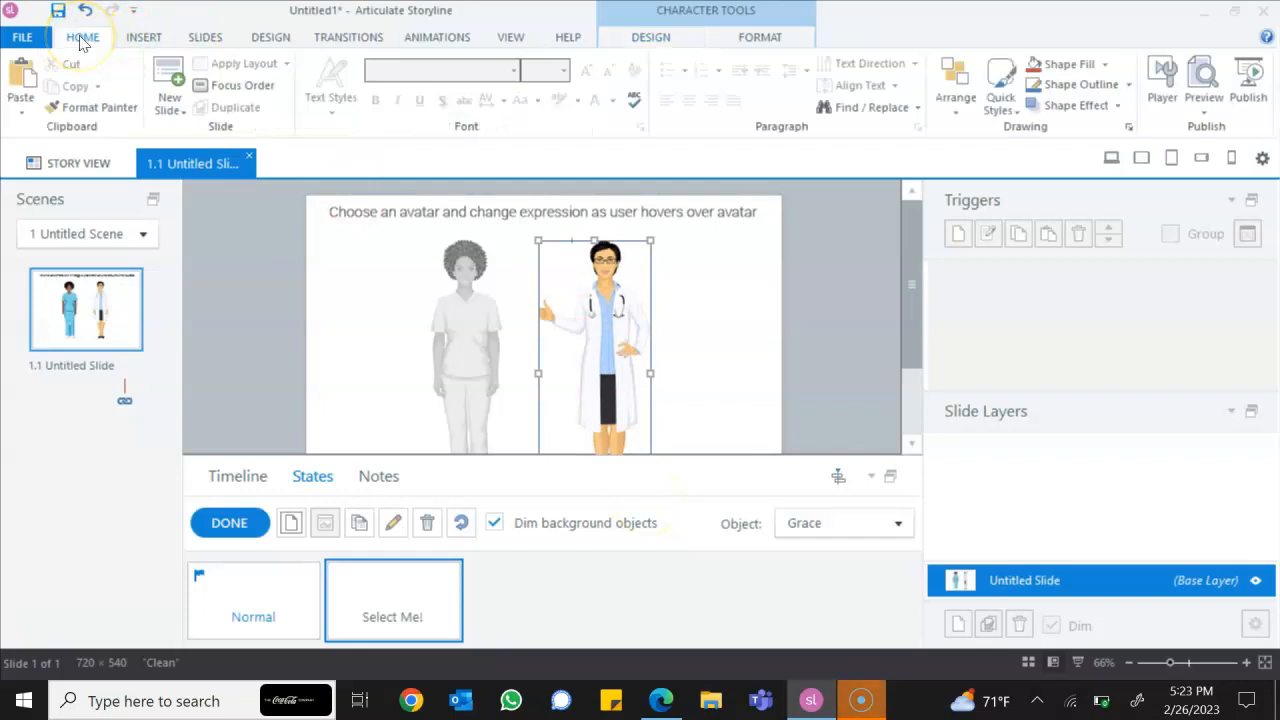
click(1037, 107)
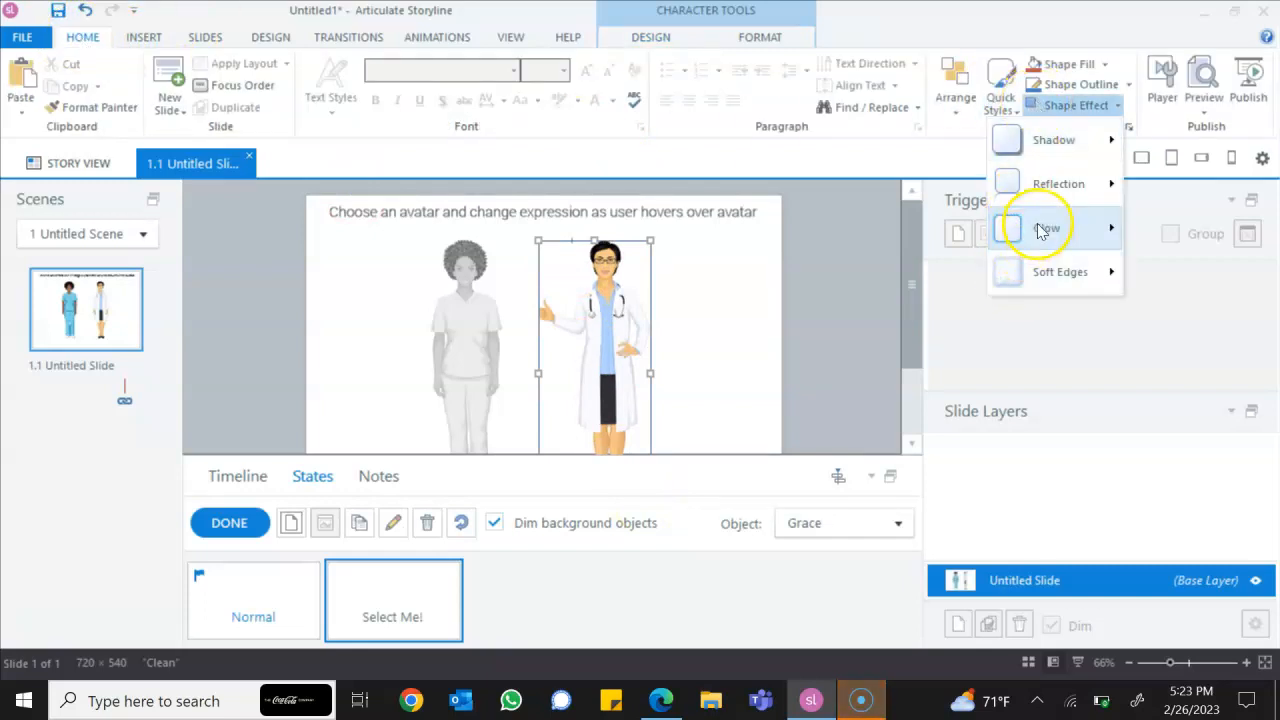
mouse_move(1040, 230)
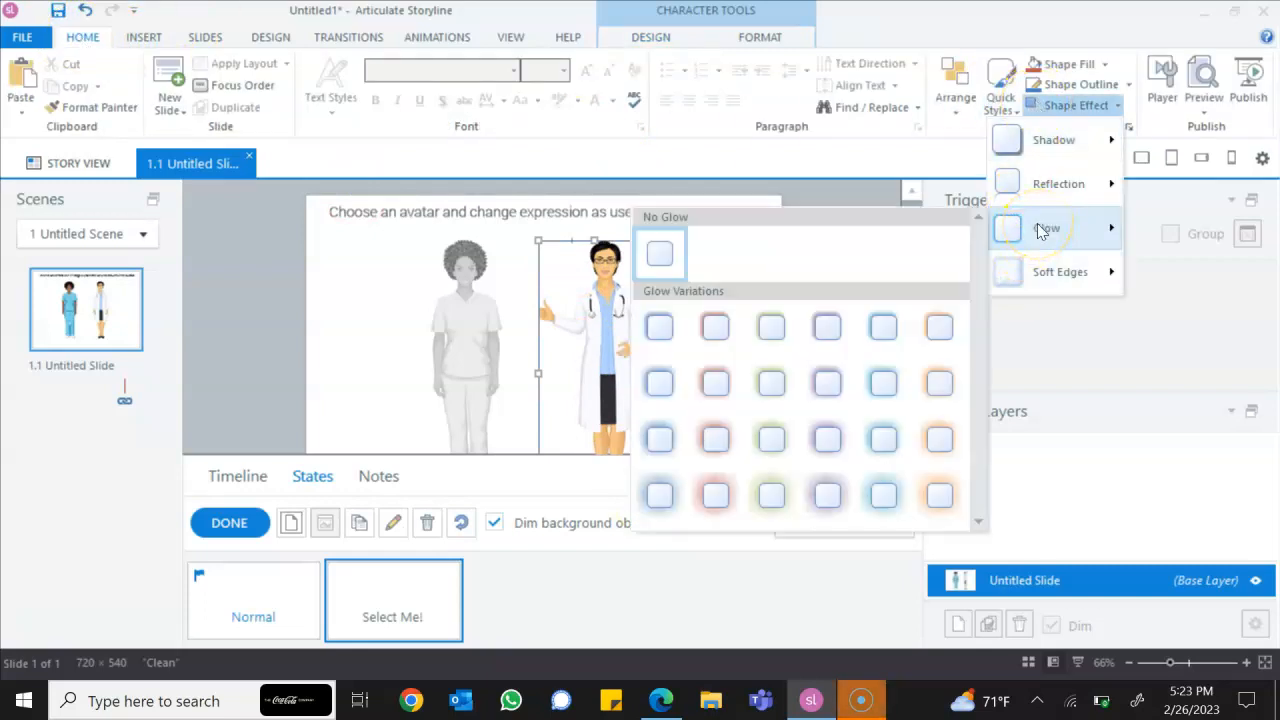
click(715, 495)
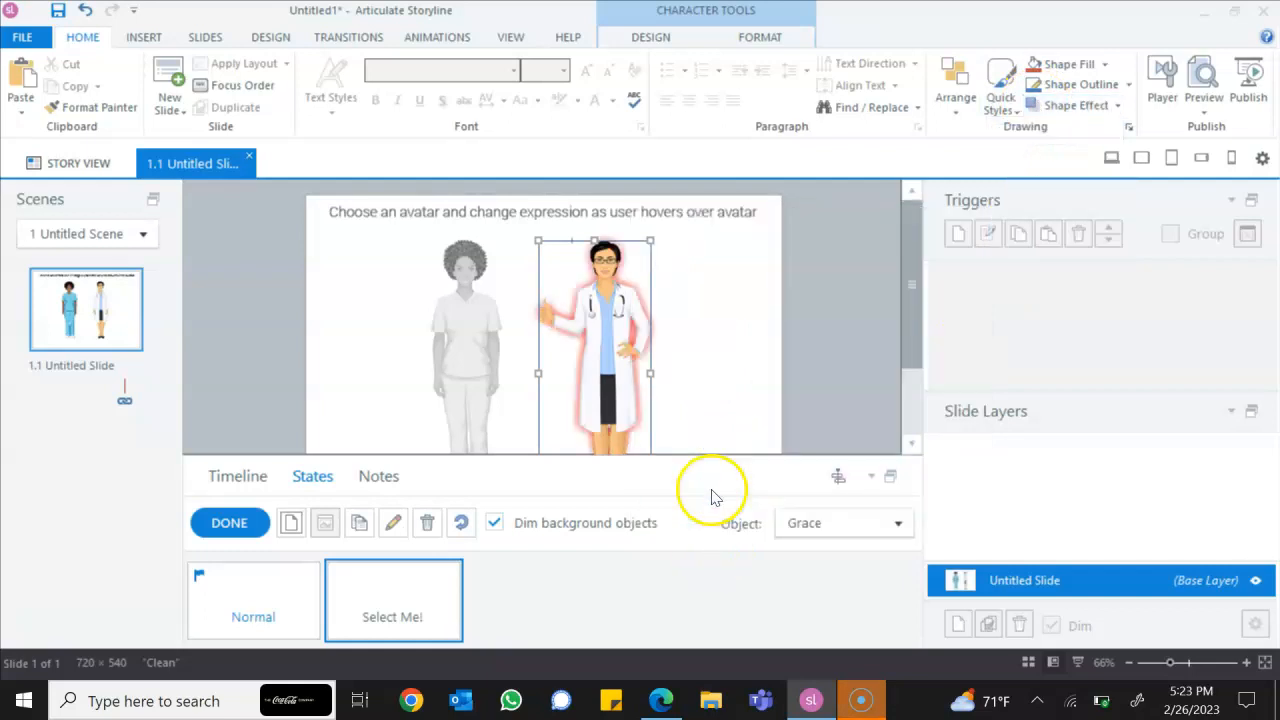
click(229, 523)
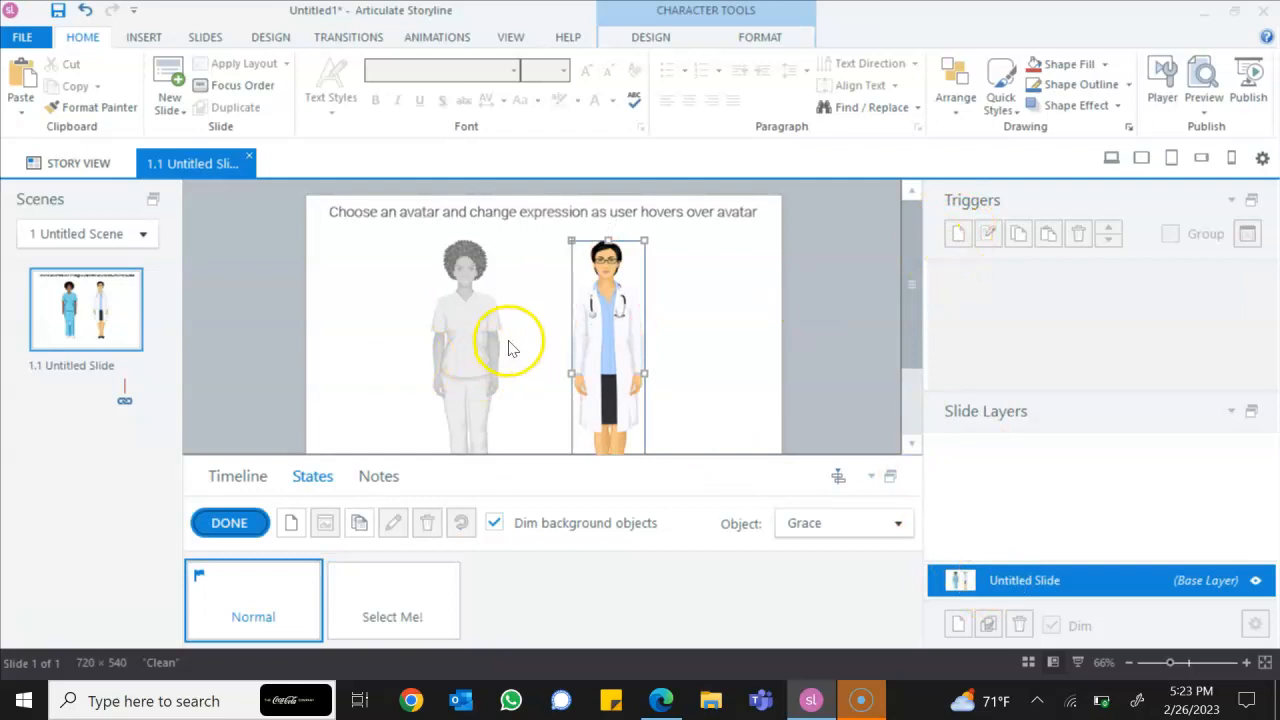
click(448, 337)
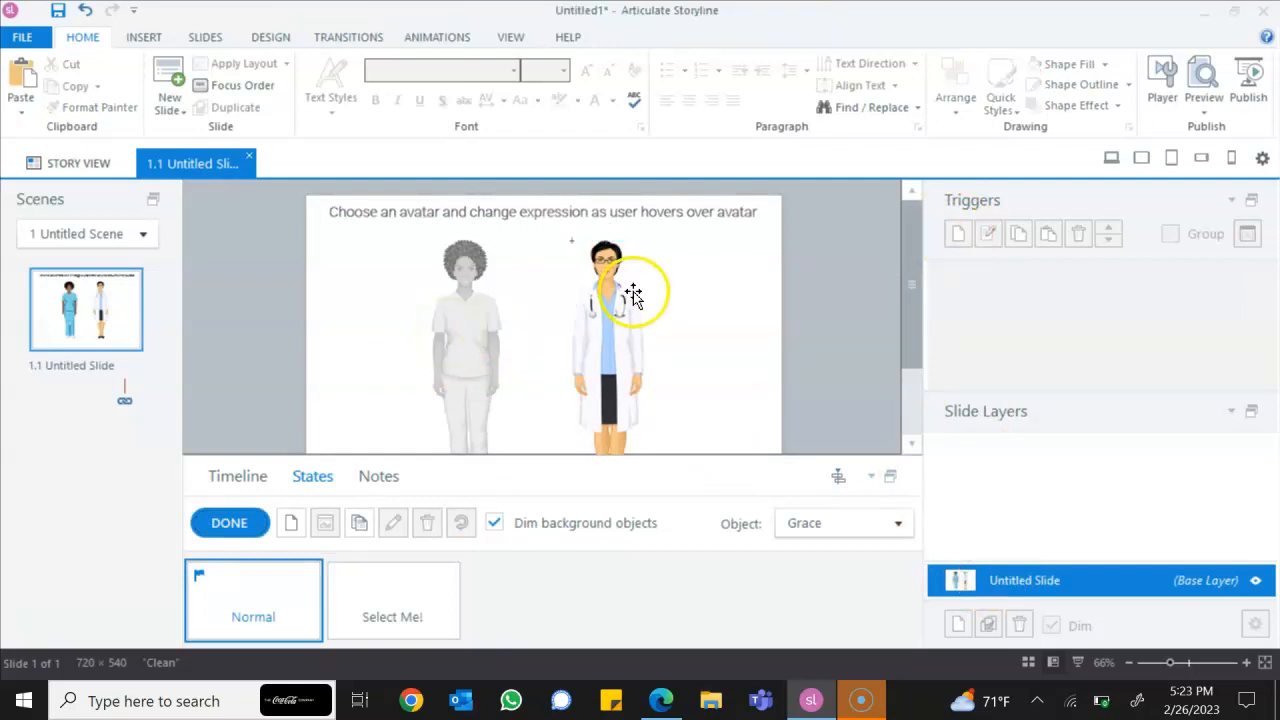
click(601, 305)
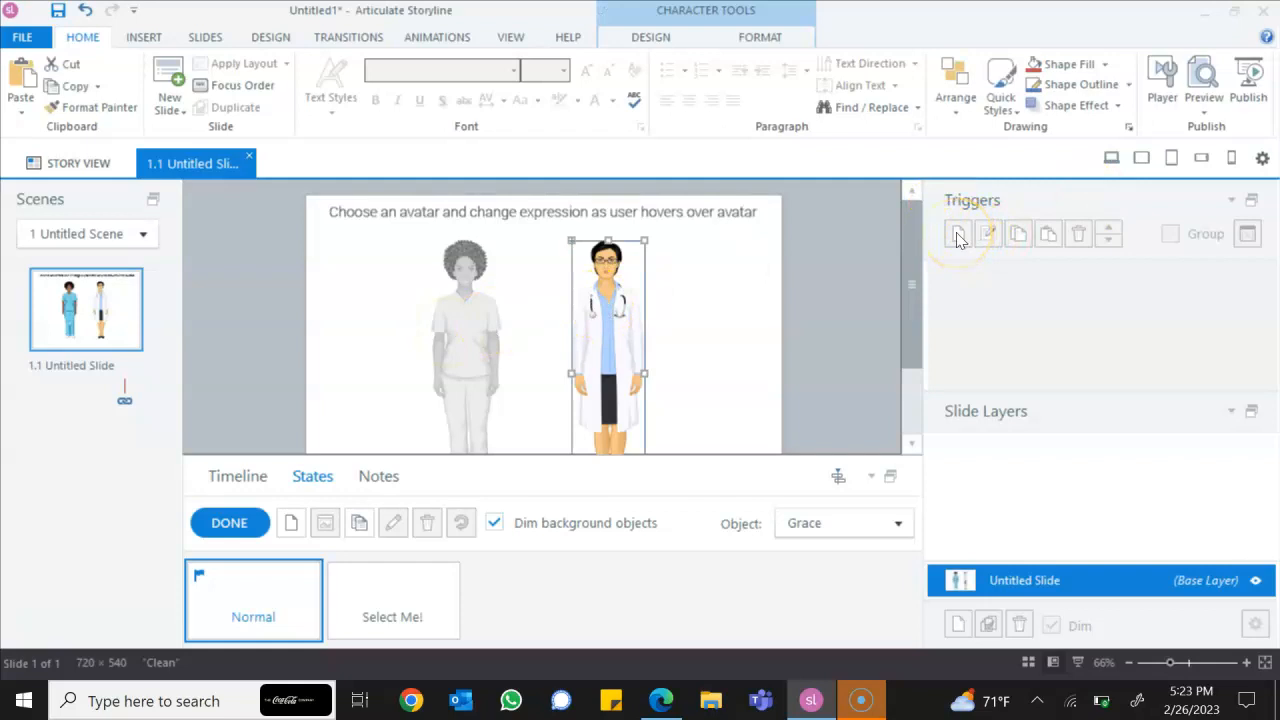
Step: Finish editing the doctor's states and create a trigger that changes the state of Character 2 to "Select Me!"
click(235, 523)
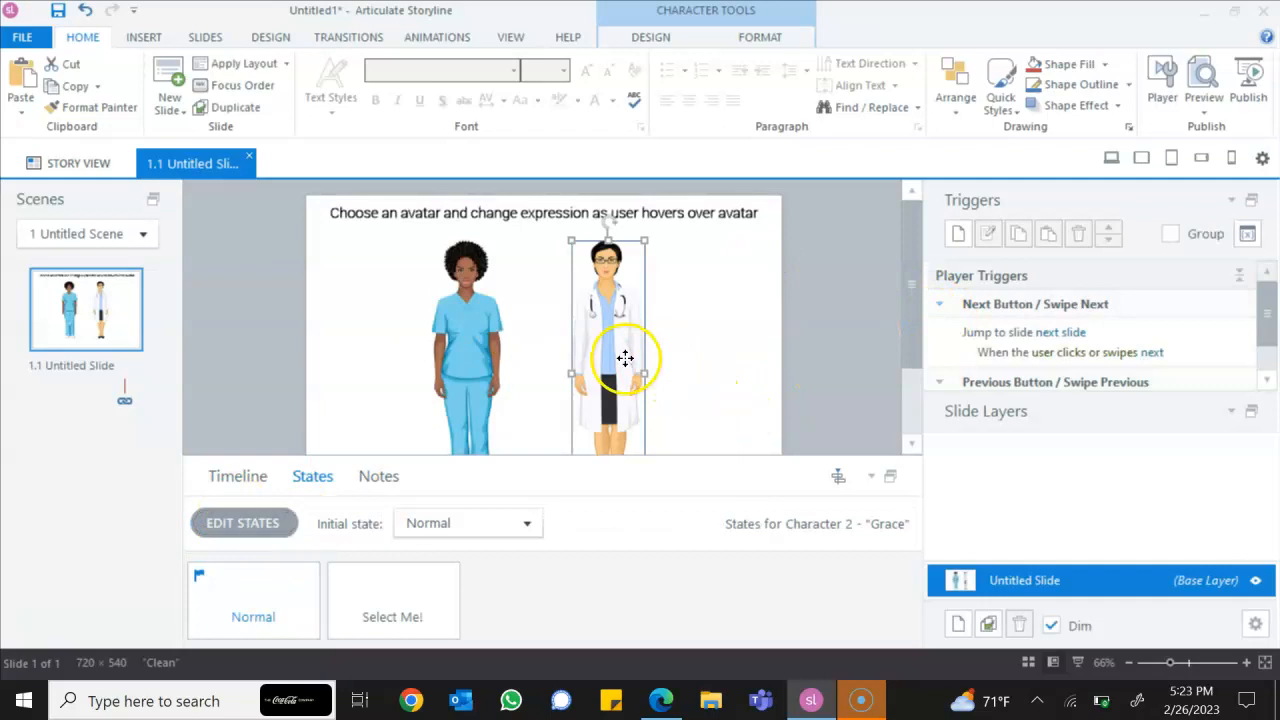
click(958, 233)
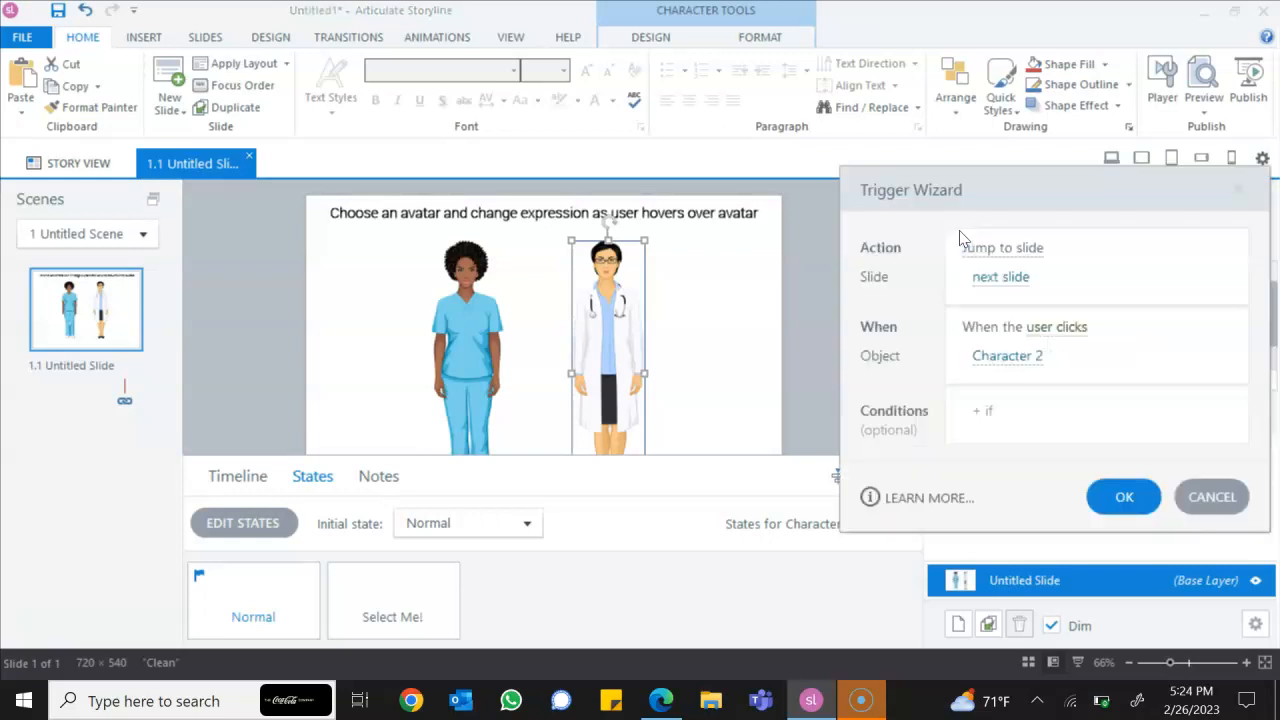
click(1002, 252)
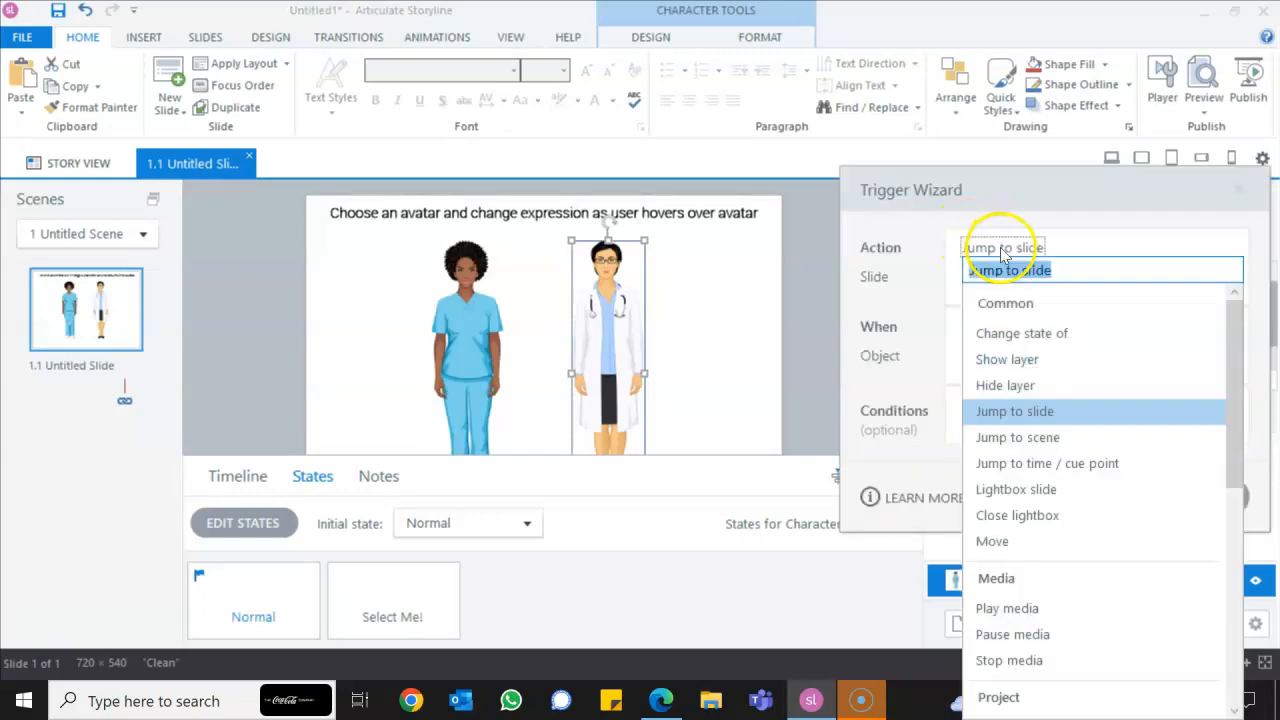
click(1036, 341)
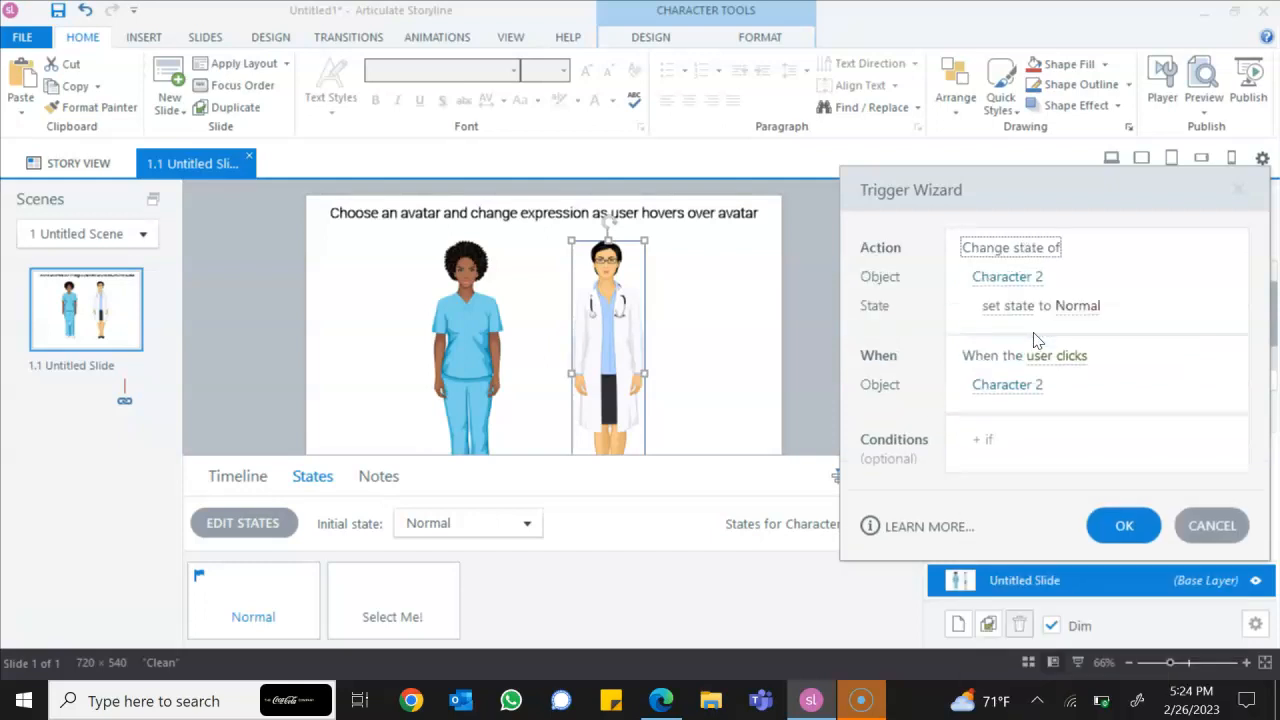
click(1089, 314)
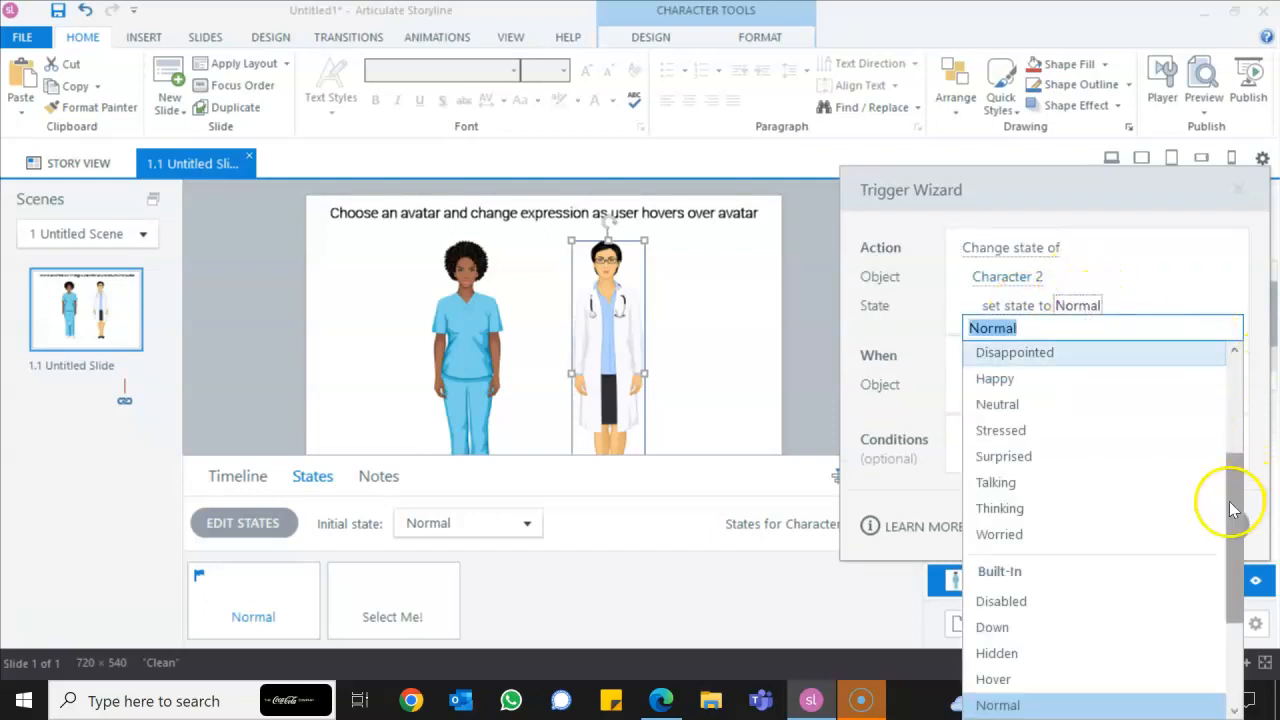
drag(1233, 509, 1214, 271)
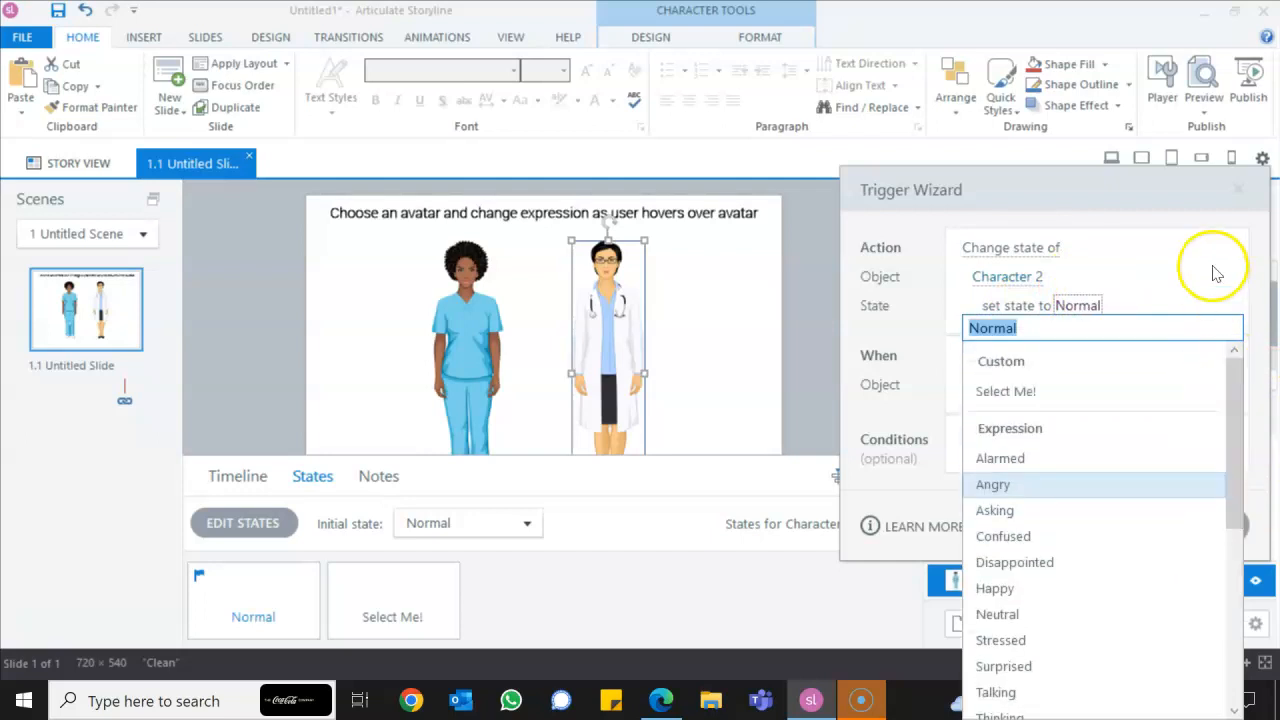
click(1008, 392)
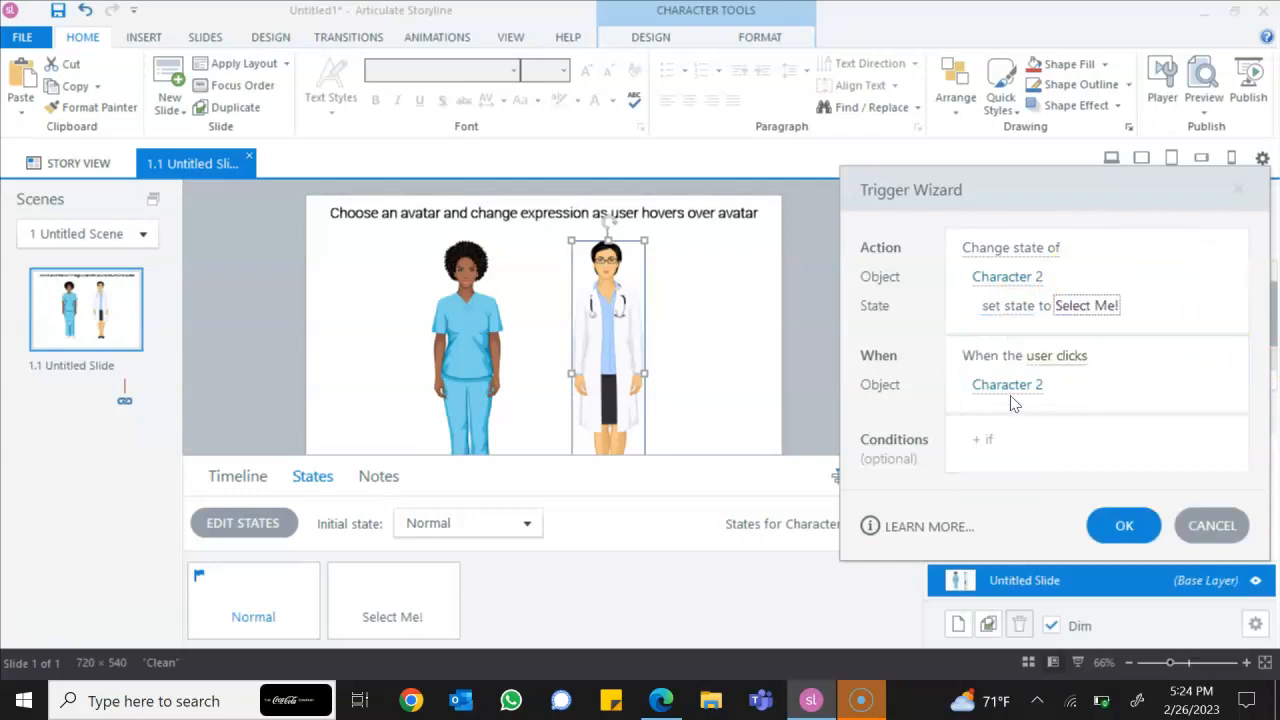
Step: Set the doctor's trigger event to "Mouse hovers over" Character 2 and save the trigger
click(1071, 363)
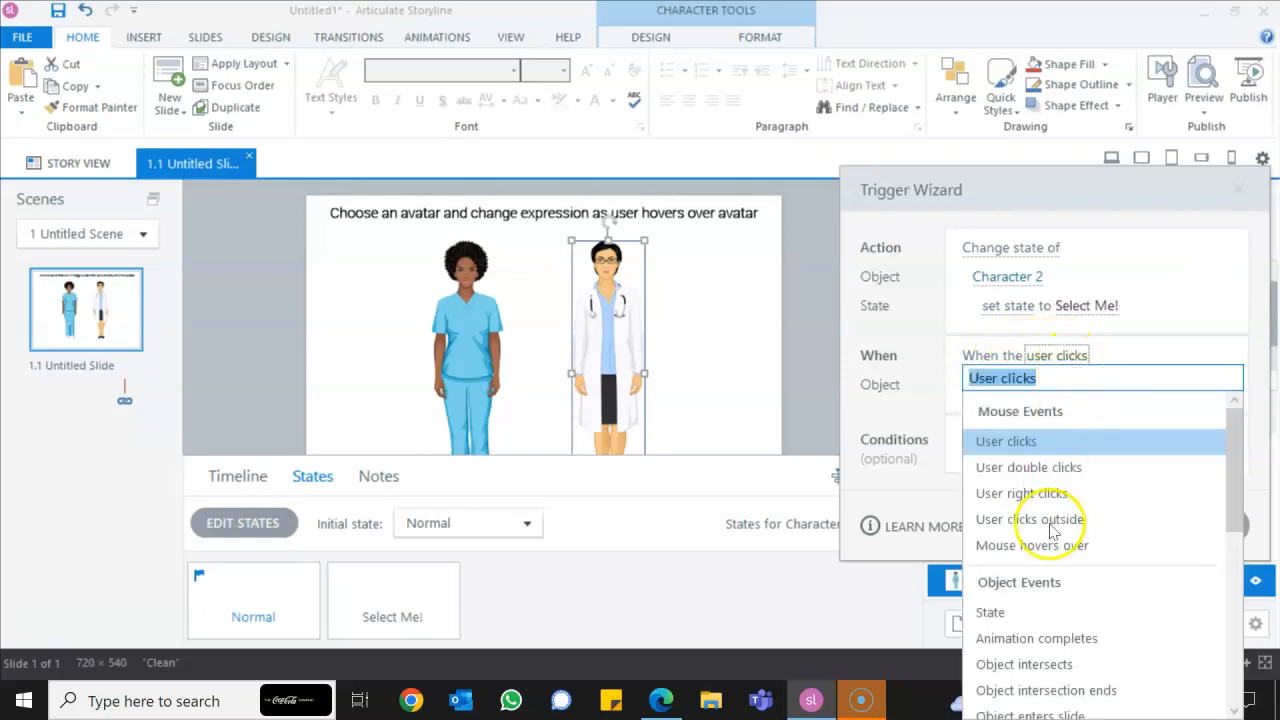
click(1045, 547)
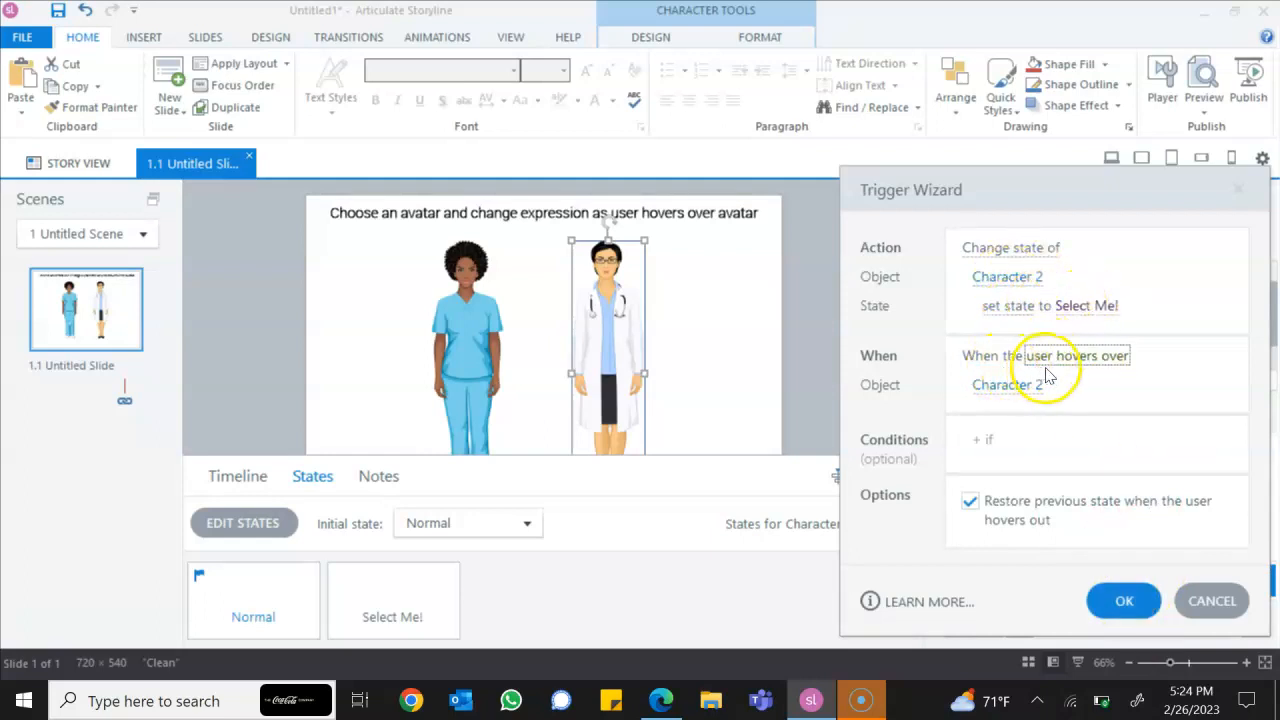
click(1123, 600)
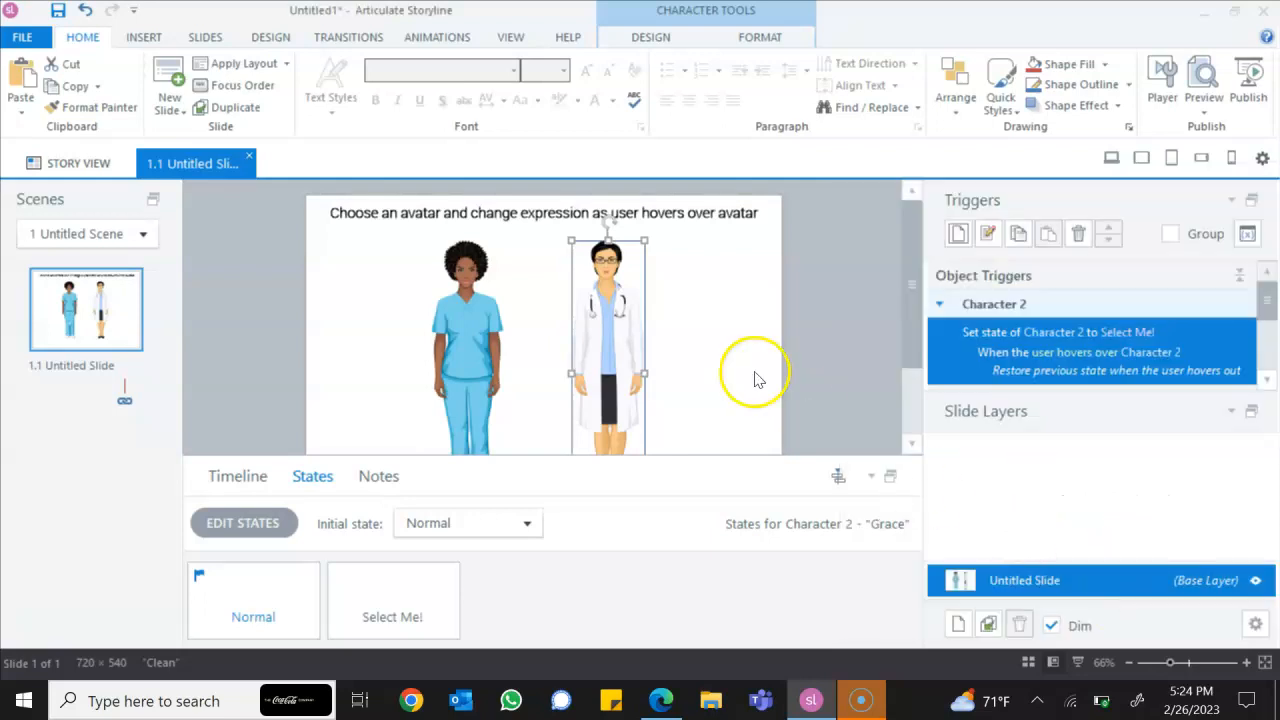
Step: Add a trigger to the scrubs character that changes the state of Character 1 to "Select me!" when the user hovers over it
click(469, 350)
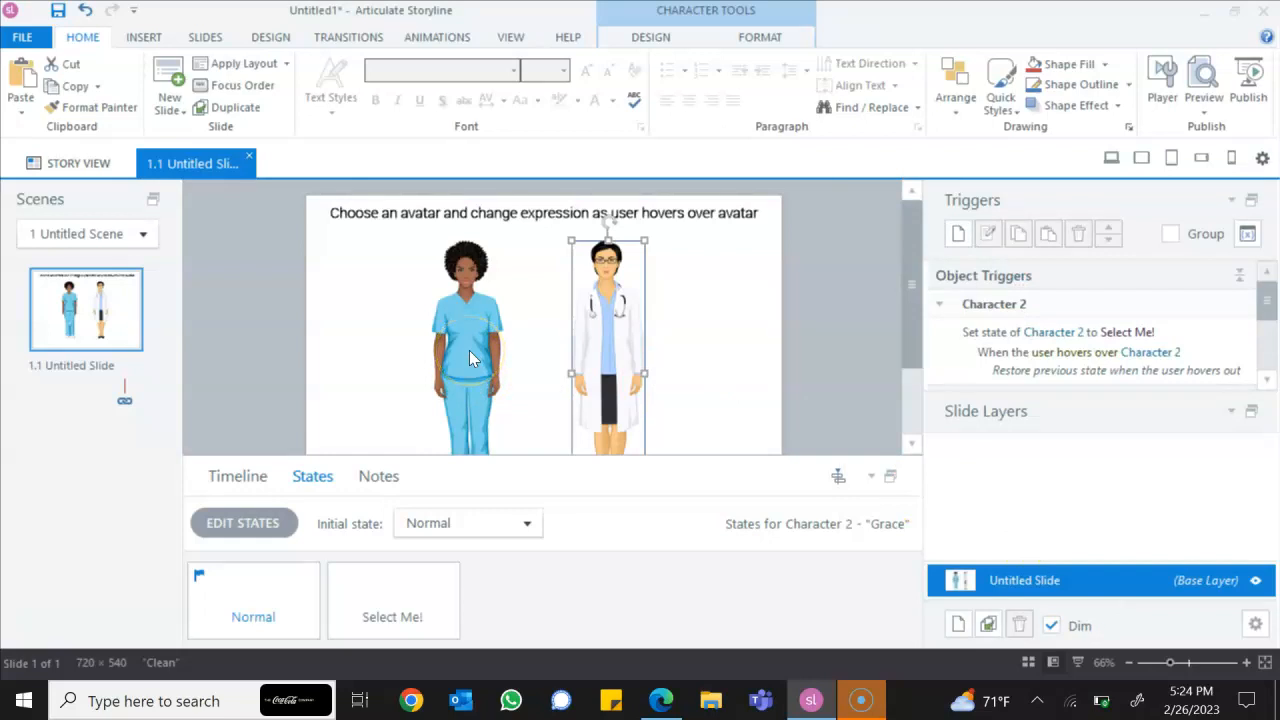
click(469, 350)
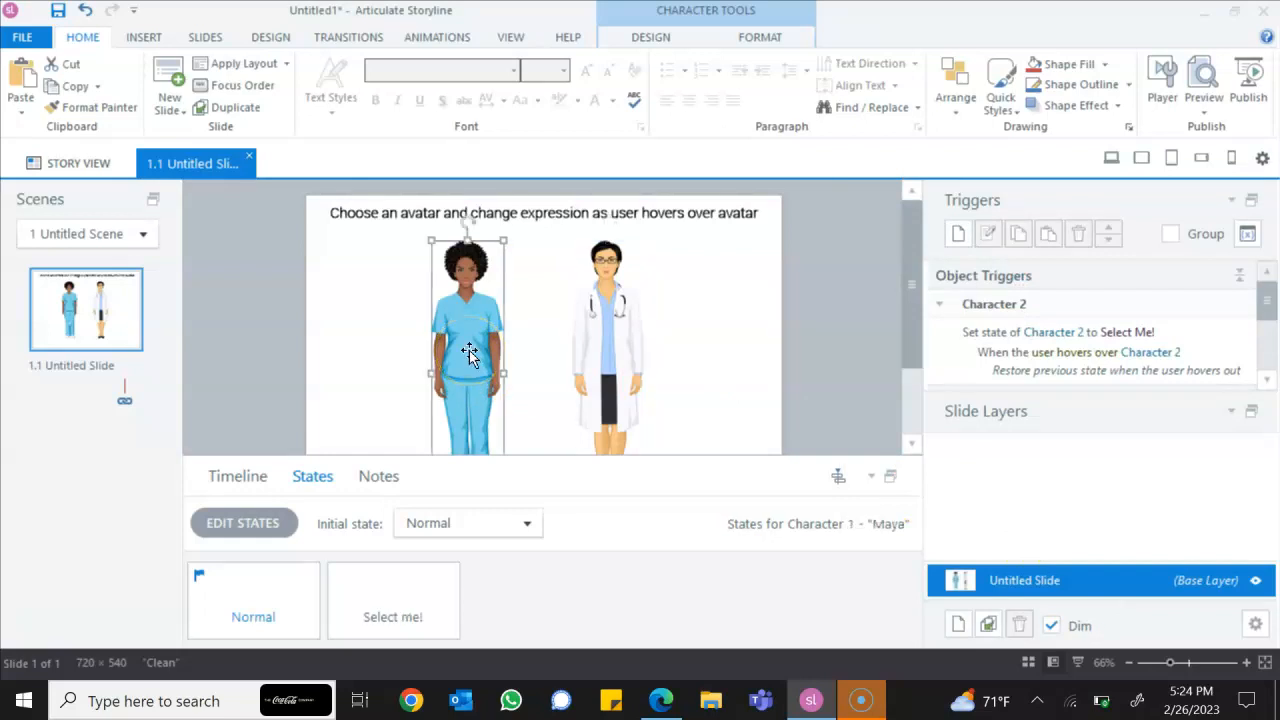
click(959, 234)
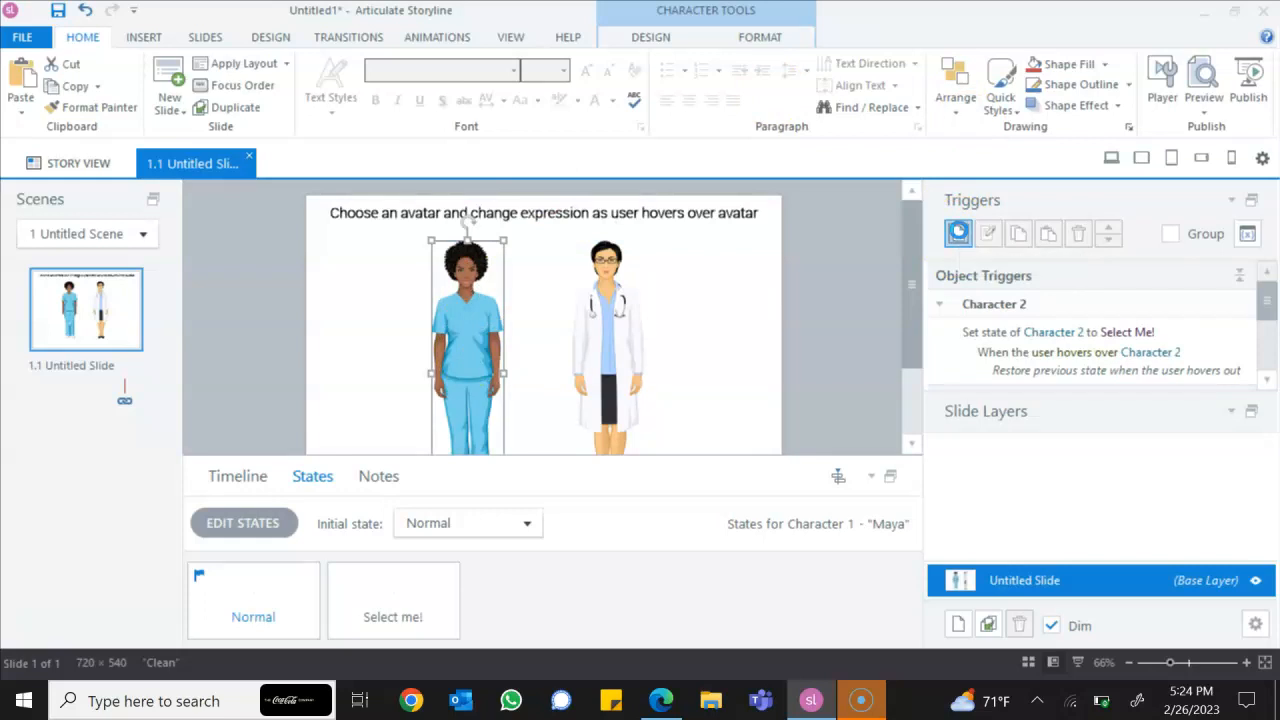
click(998, 252)
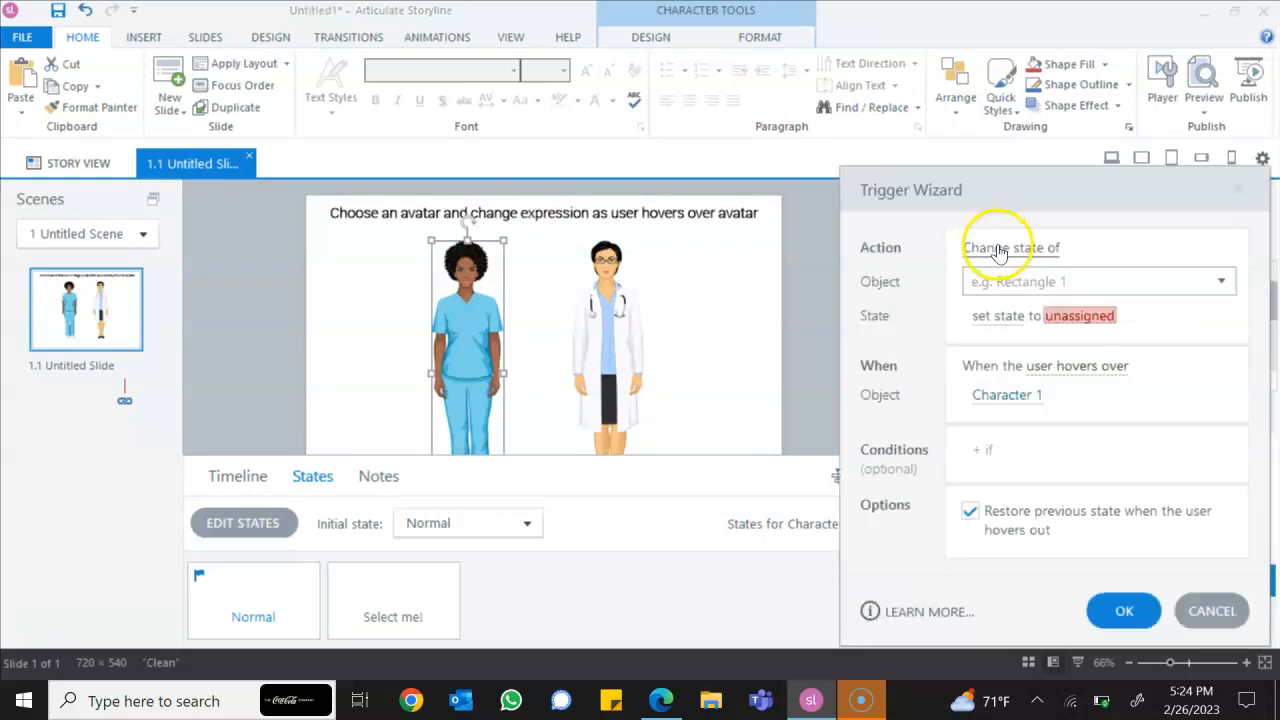
click(1222, 282)
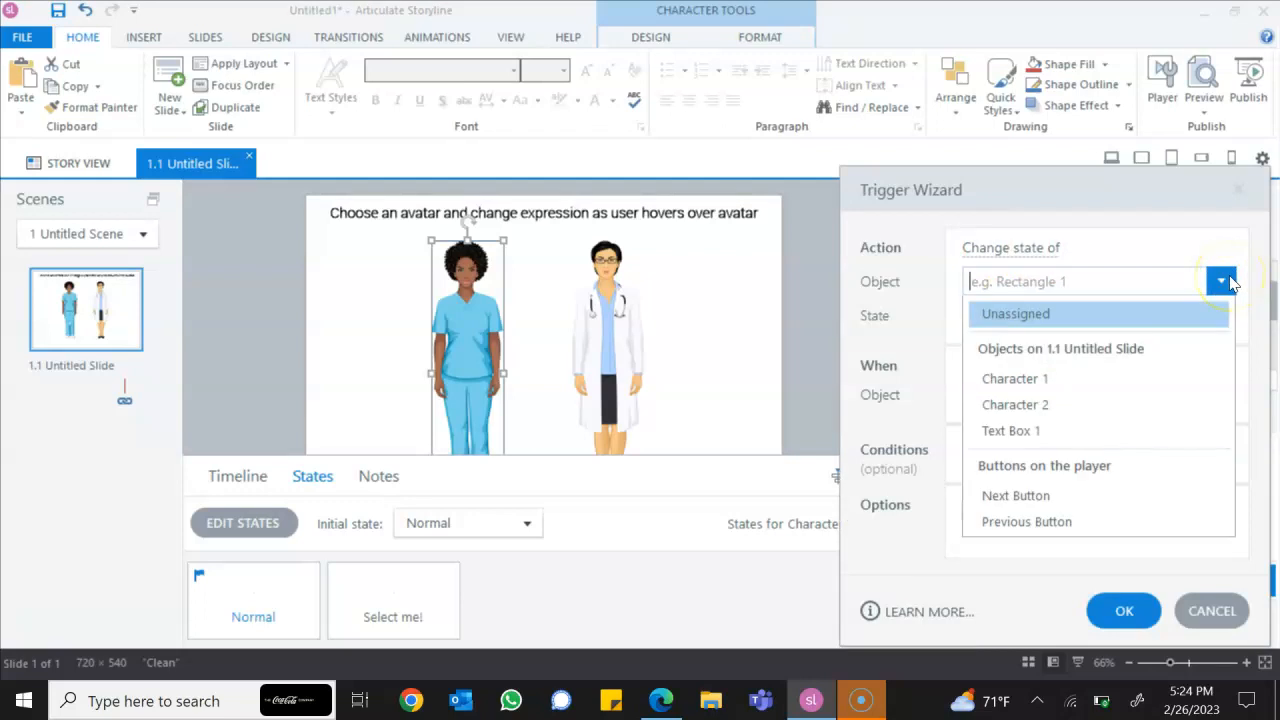
click(1093, 388)
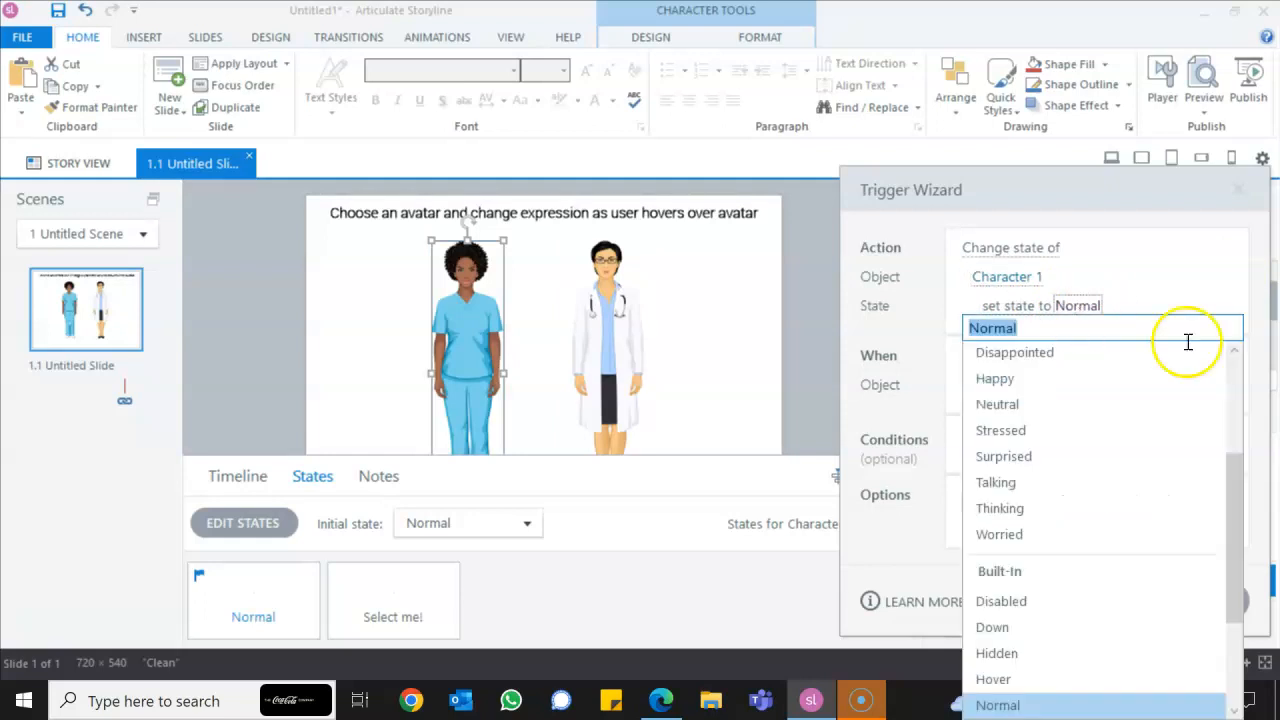
drag(1234, 504, 1232, 397)
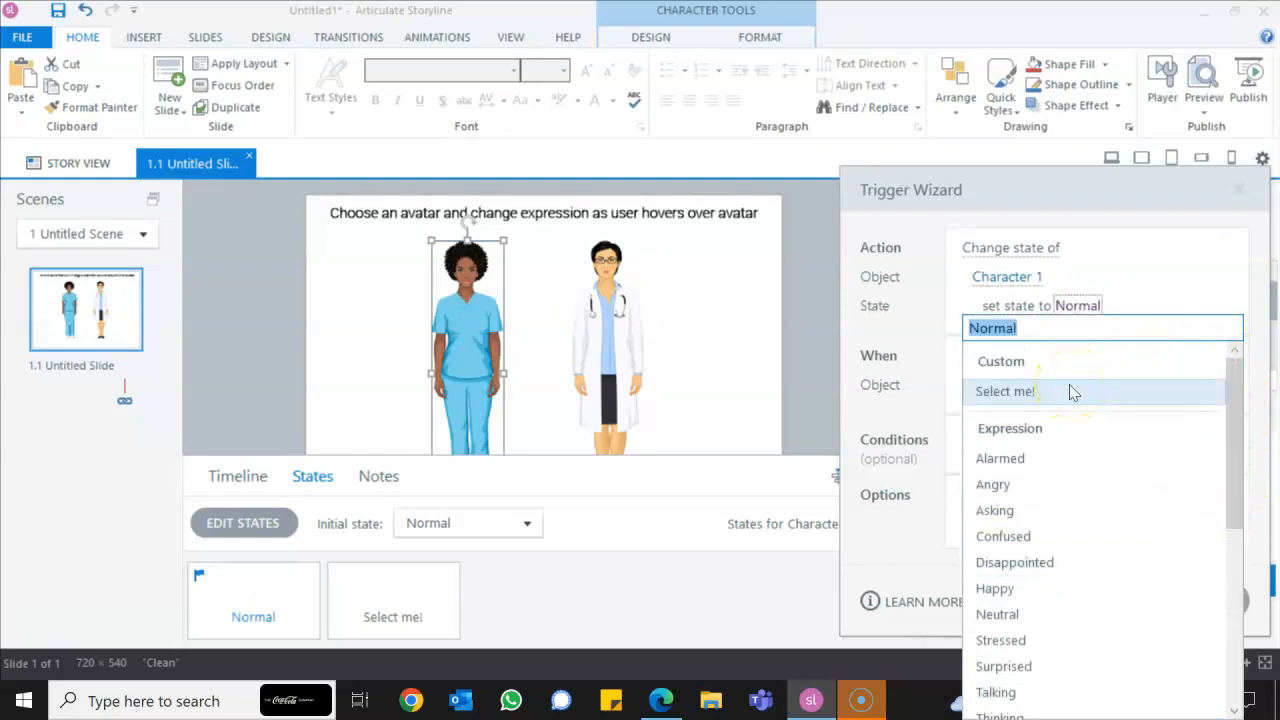
click(1072, 392)
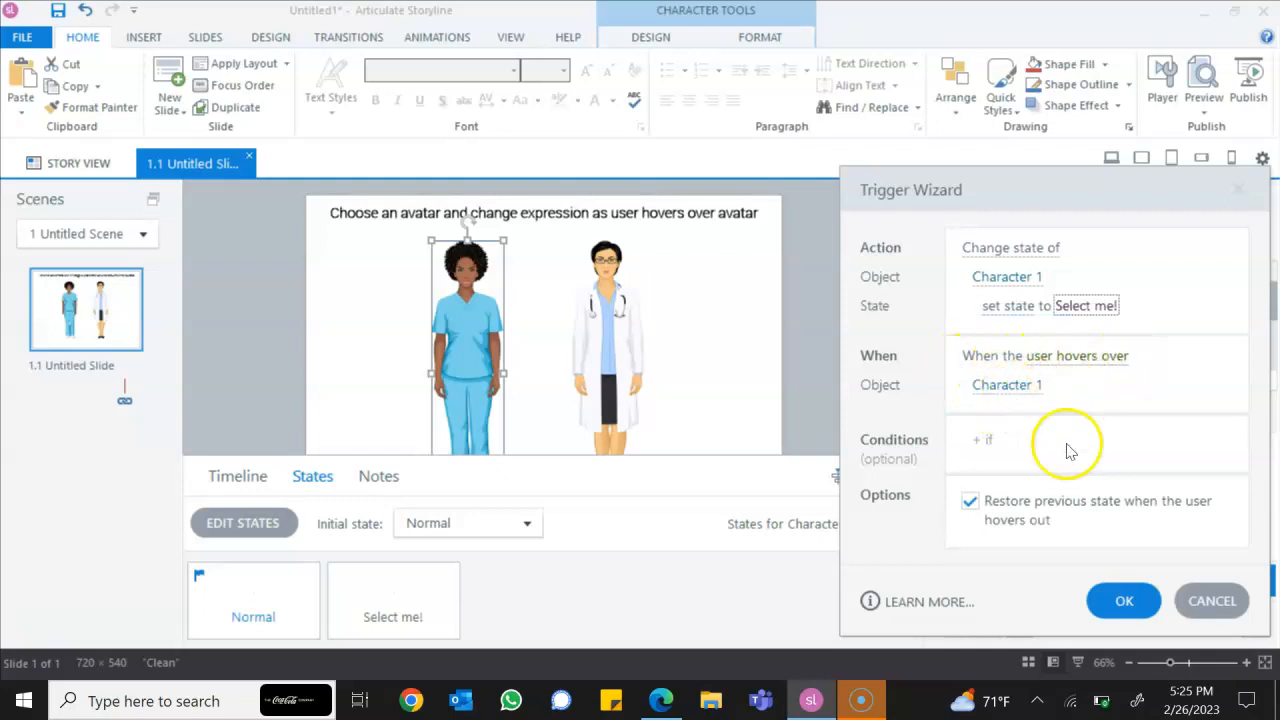
click(1124, 601)
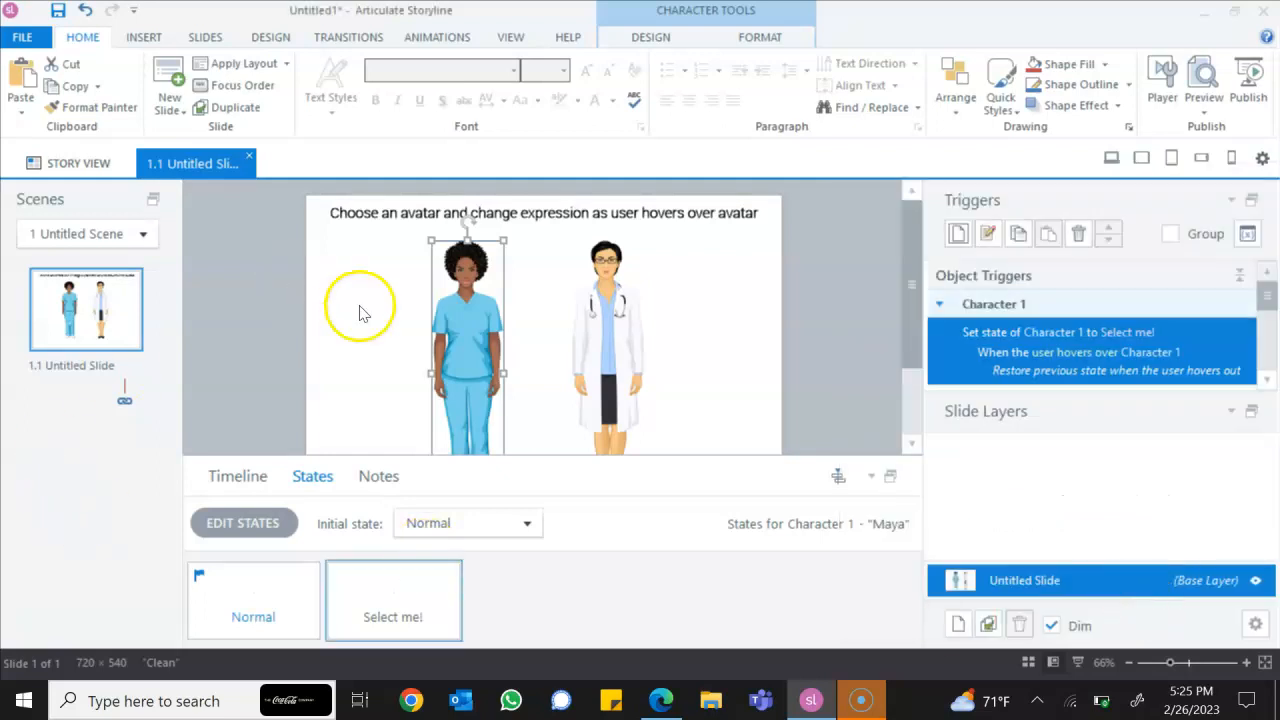
Step: Turn off the Menu, Title and Resources features in the player properties
click(1163, 99)
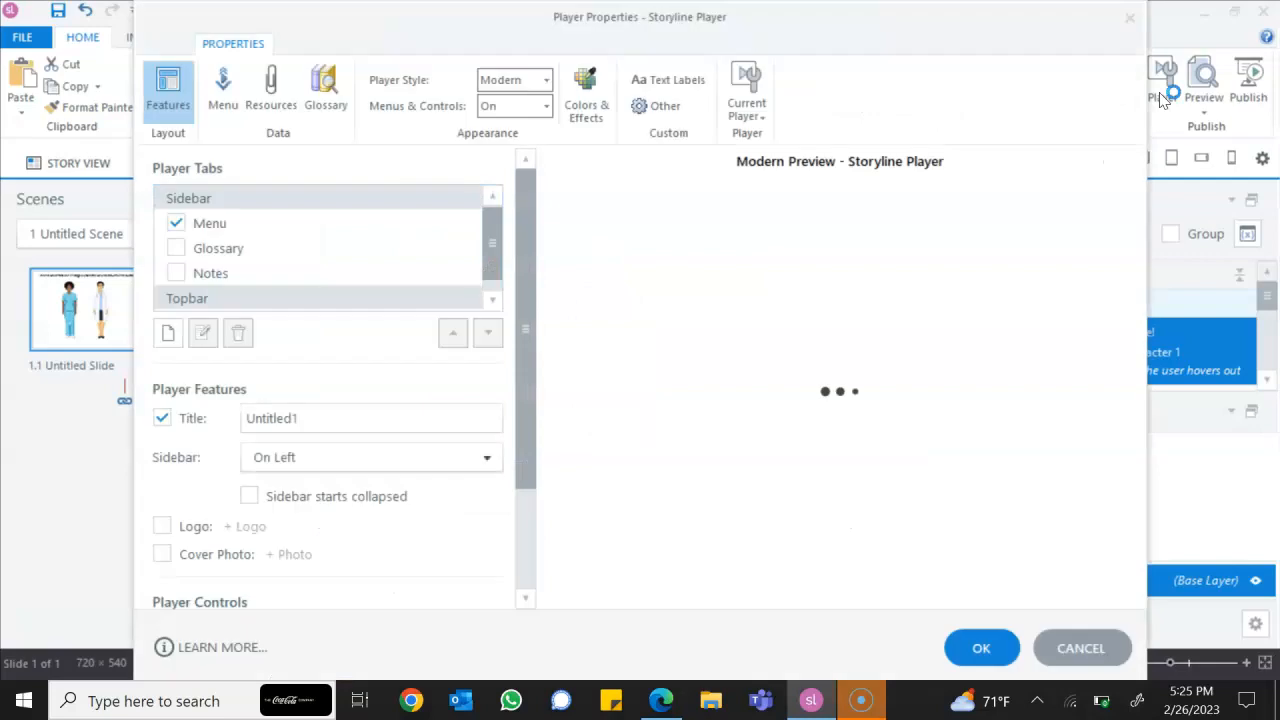
click(178, 223)
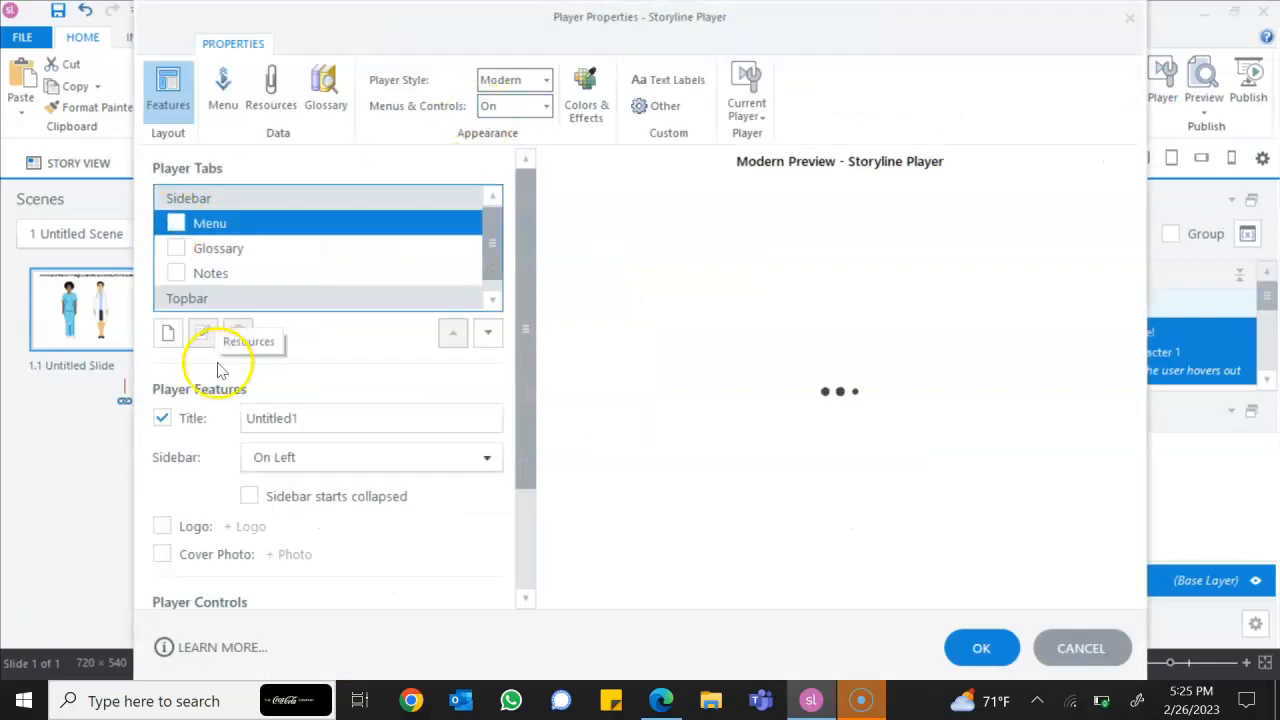
click(163, 419)
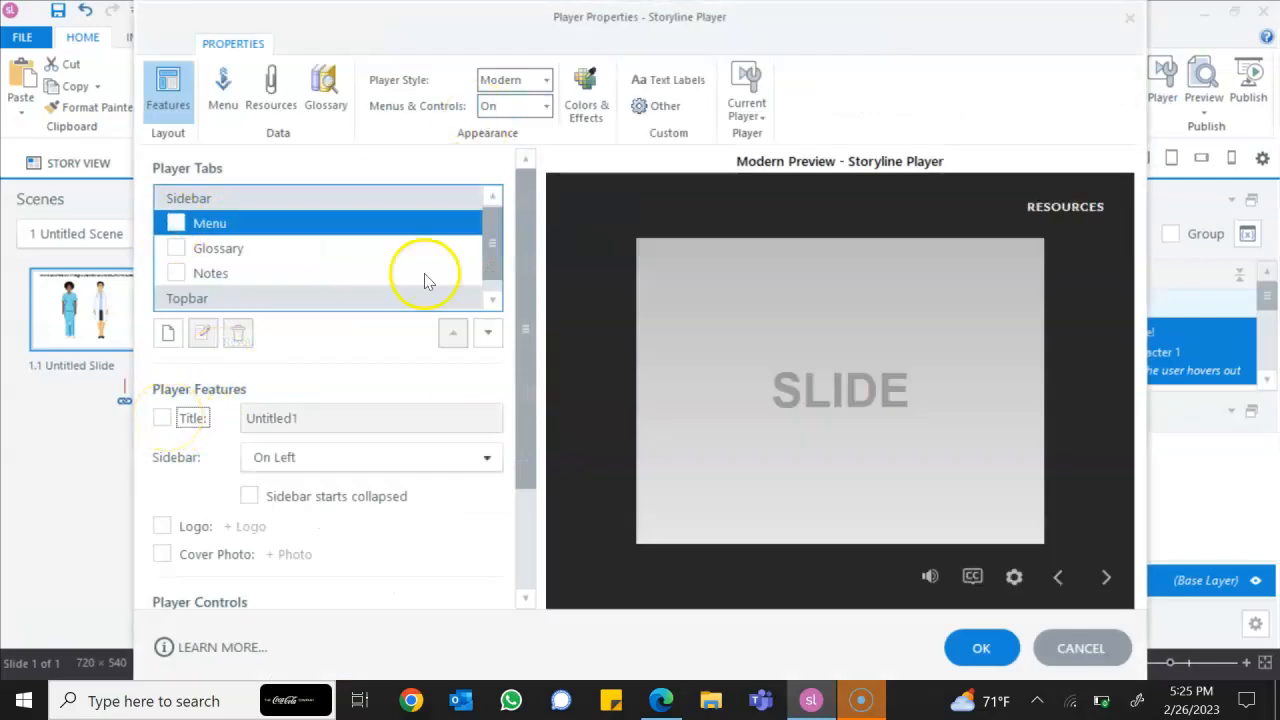
click(493, 300)
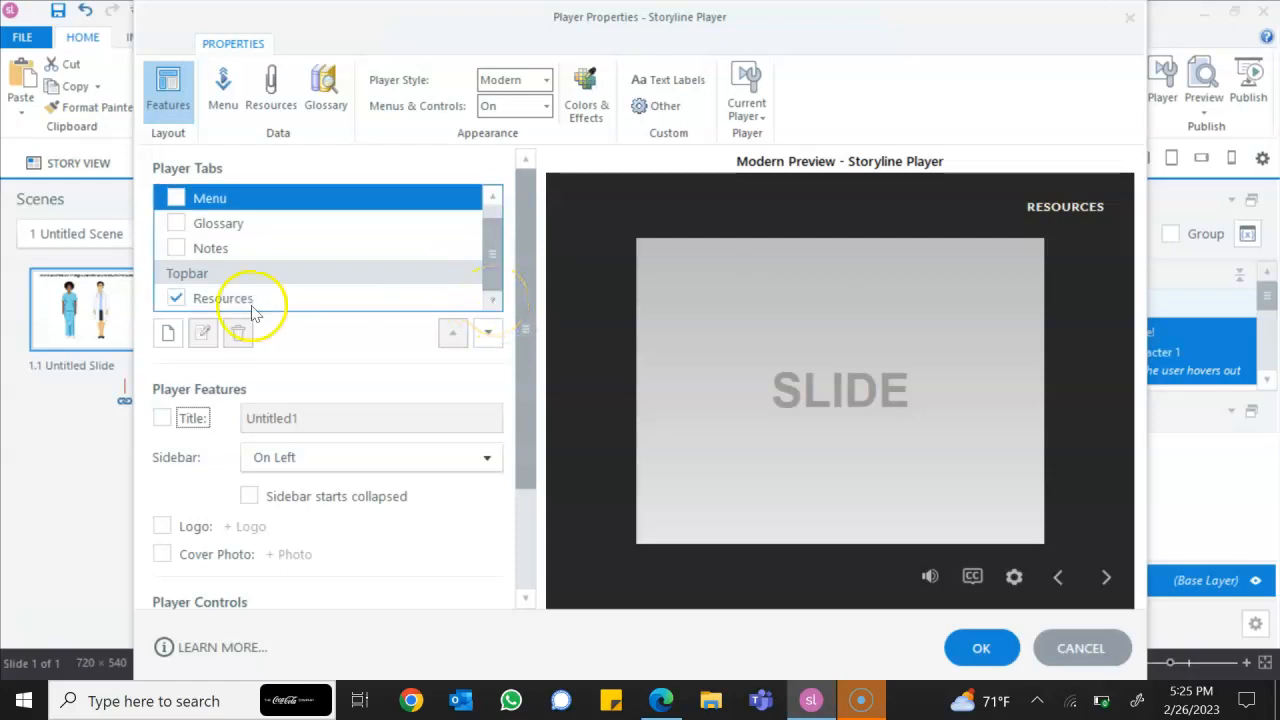
click(176, 299)
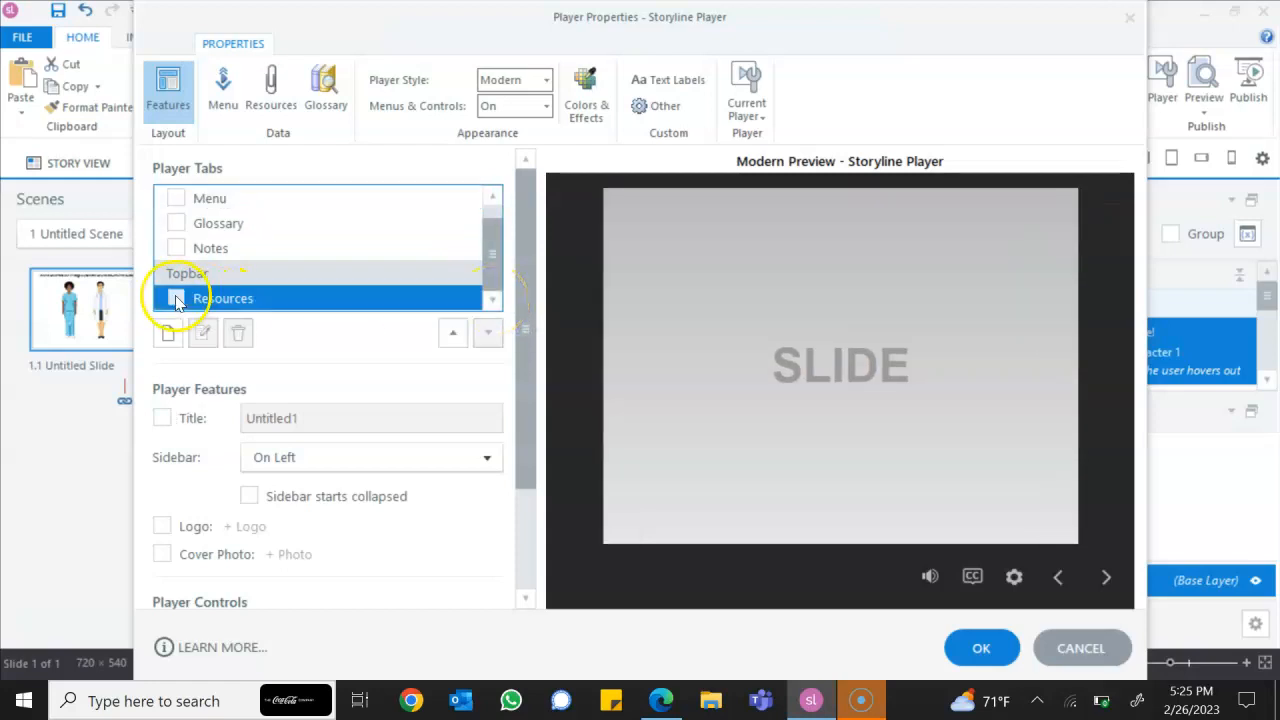
Step: Set the player's Menus & Controls to Off, choose the Light color theme and apply the player properties
click(492, 107)
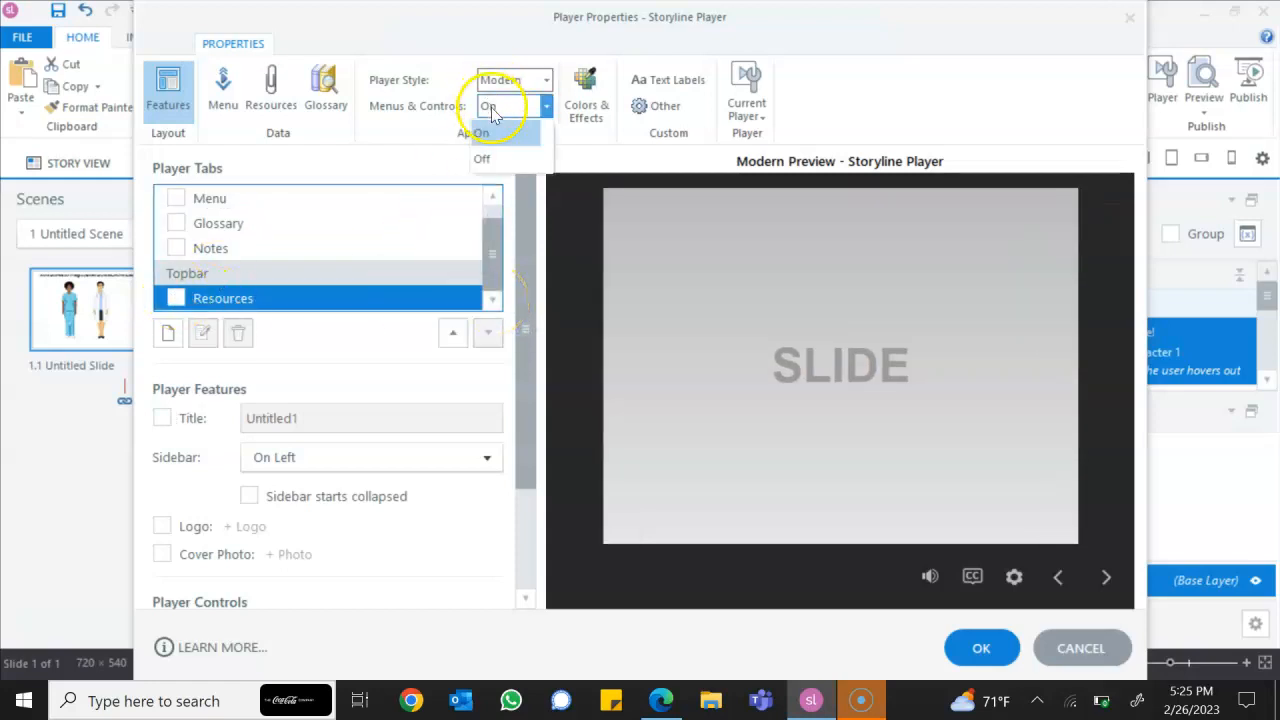
click(484, 160)
click(578, 104)
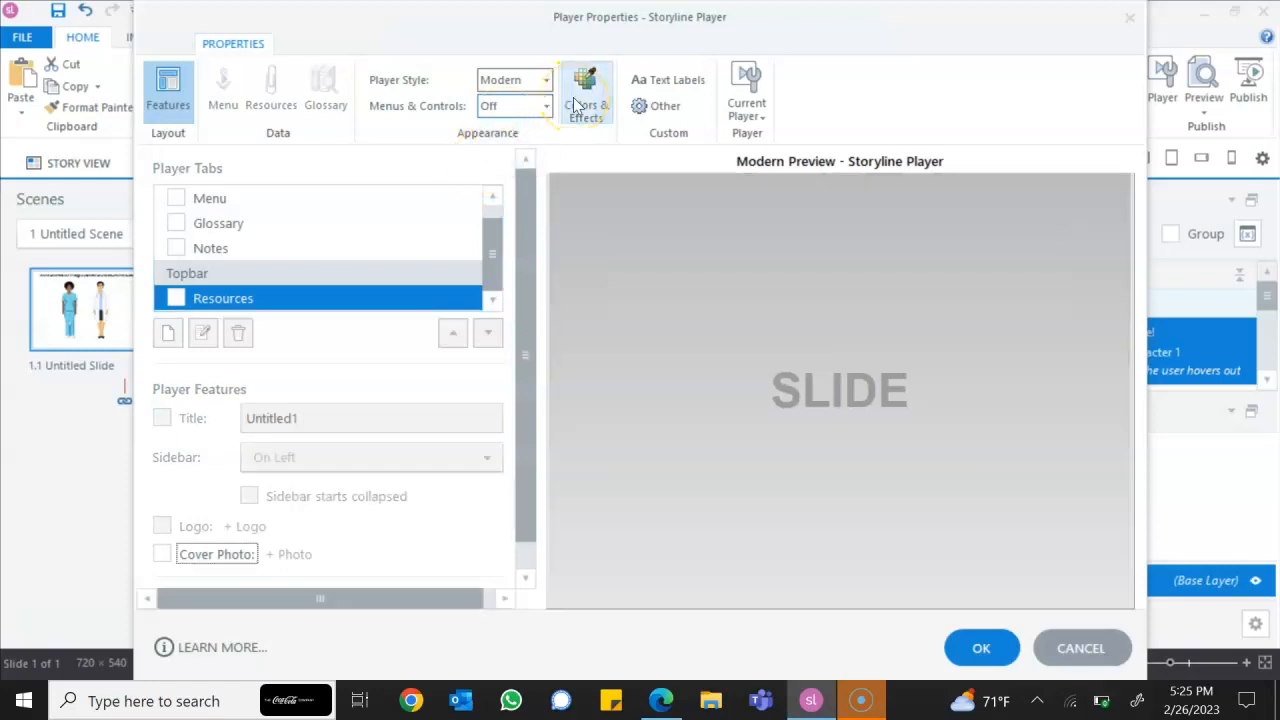
click(302, 275)
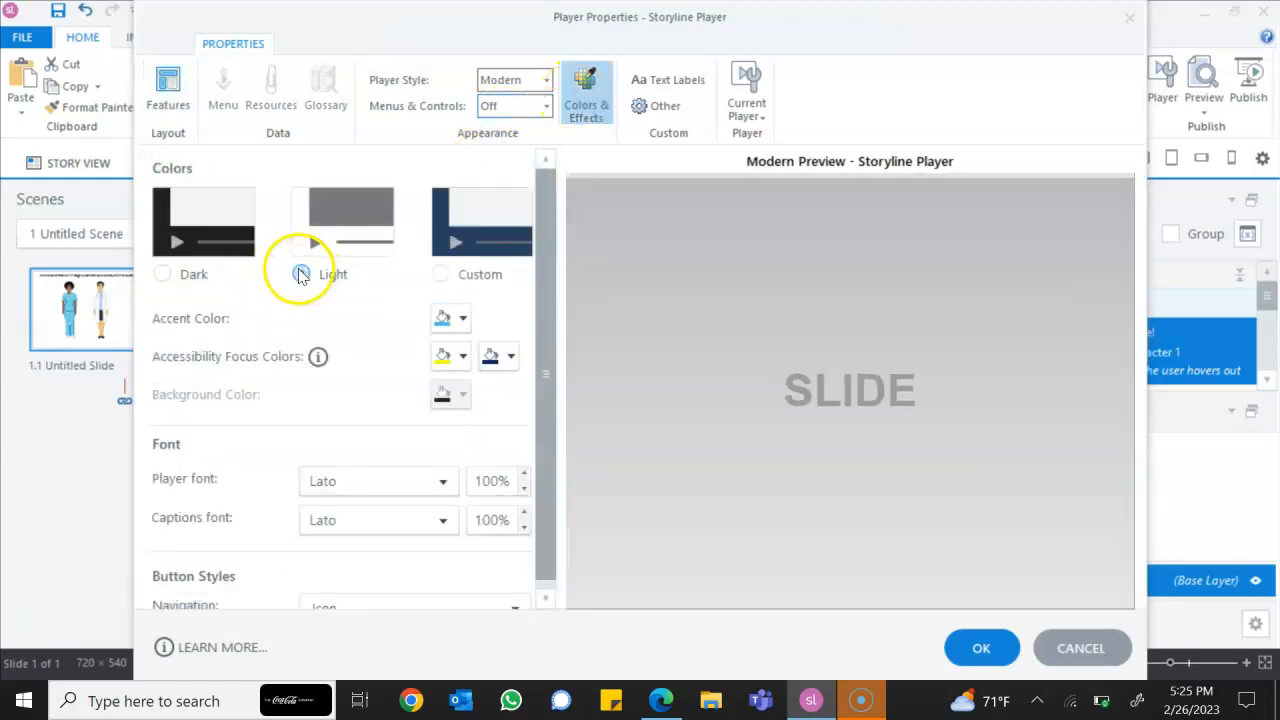
click(981, 648)
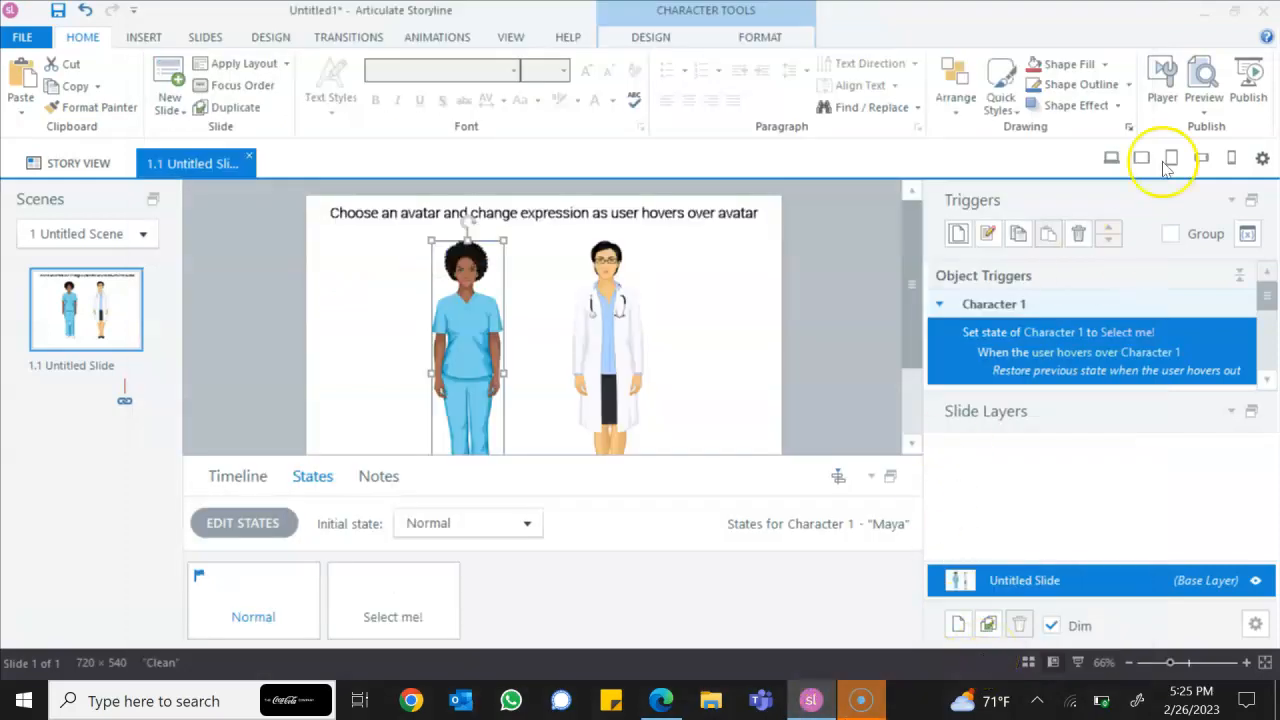
Step: Preview the slide and test the hover state of the doctor and the scrubs character
click(1207, 66)
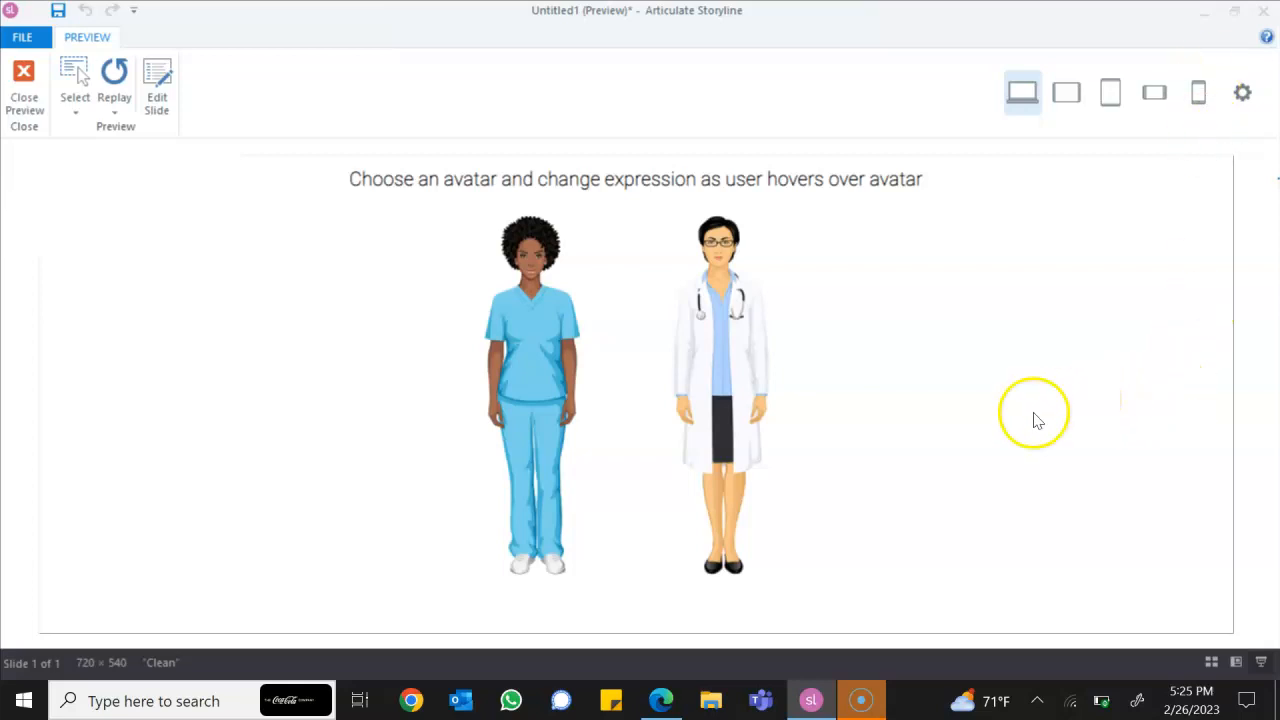
mouse_move(727, 397)
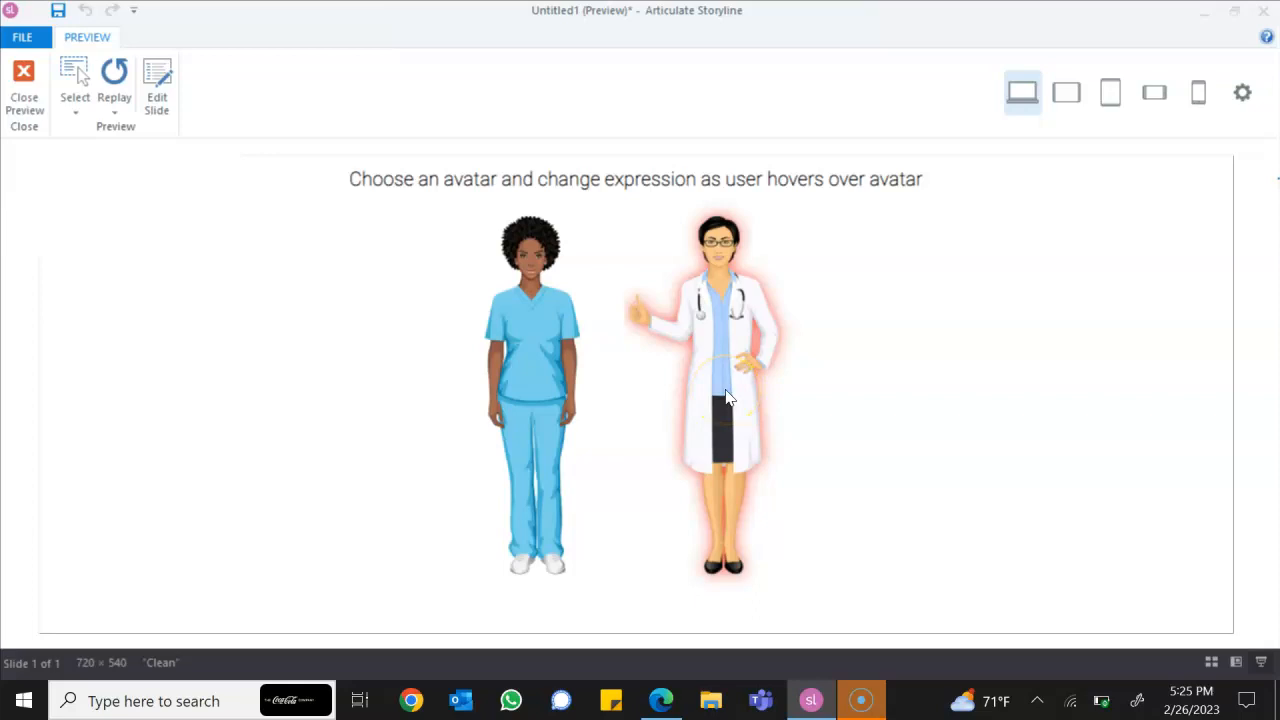
mouse_move(530, 390)
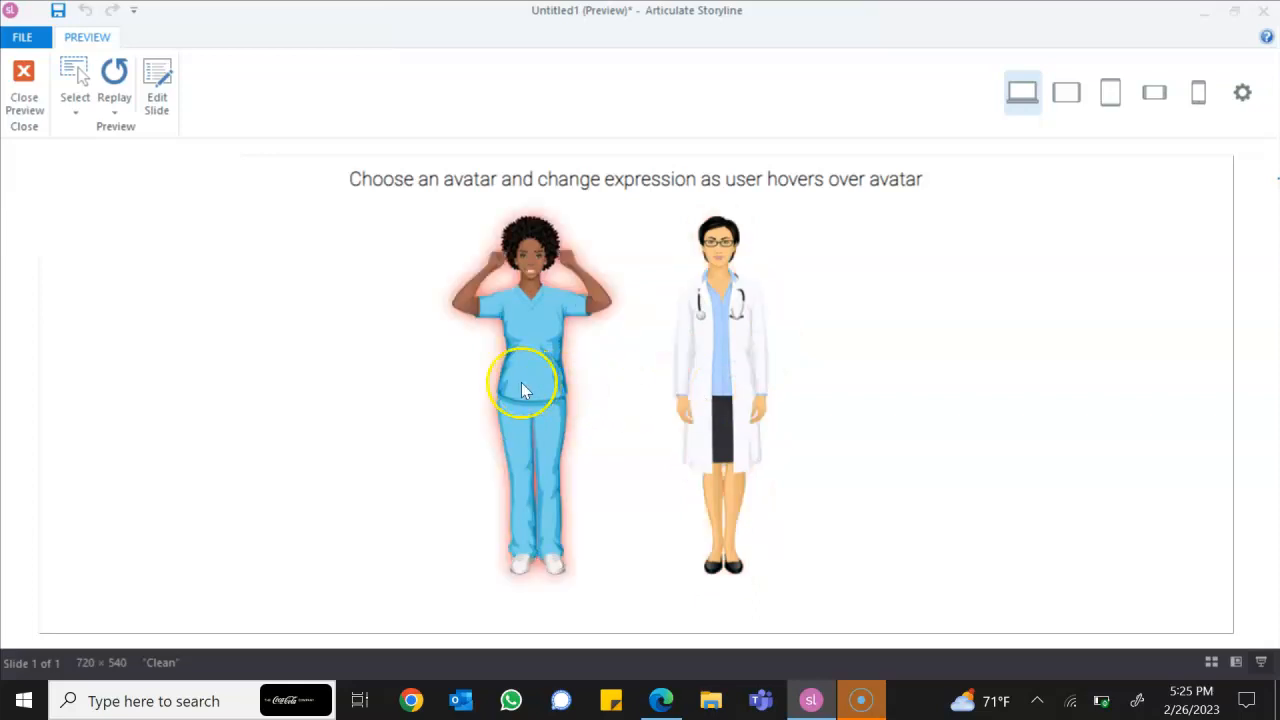